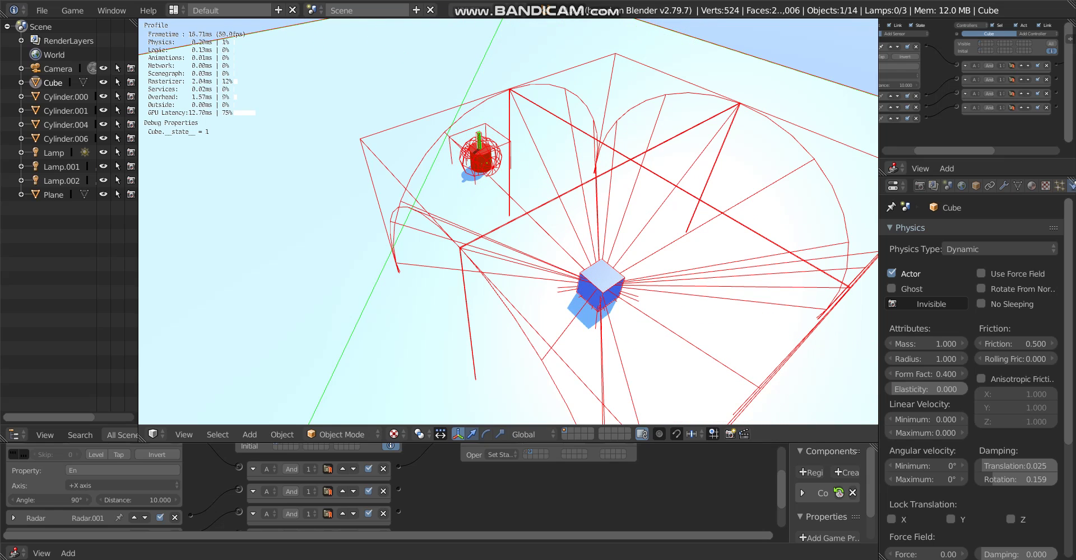
# Duplicate the red Cylinder.004 together with its green rod and place the copy about 6 units away along negative Y.
pyautogui.press('Escape')
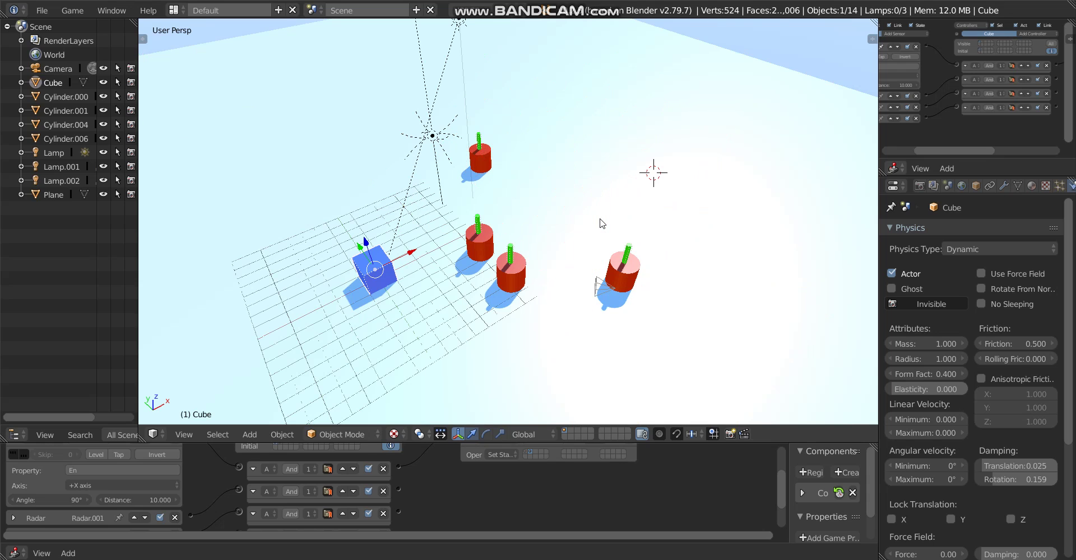
pyautogui.scroll(-3, 616, 200)
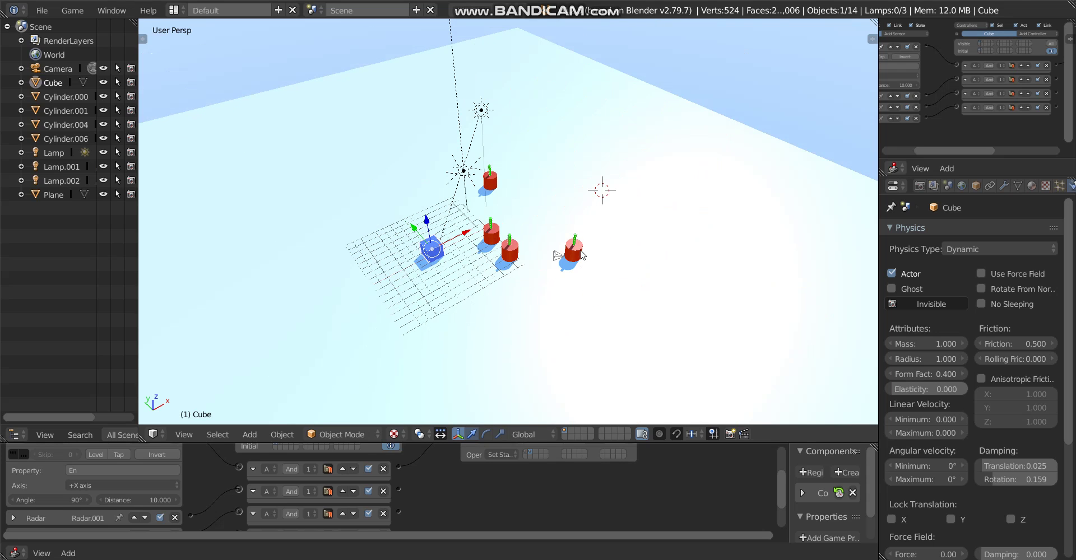
pyautogui.rightClick(582, 255)
pyautogui.moveTo(575, 260); pyautogui.dragTo(572, 211, button='middle')
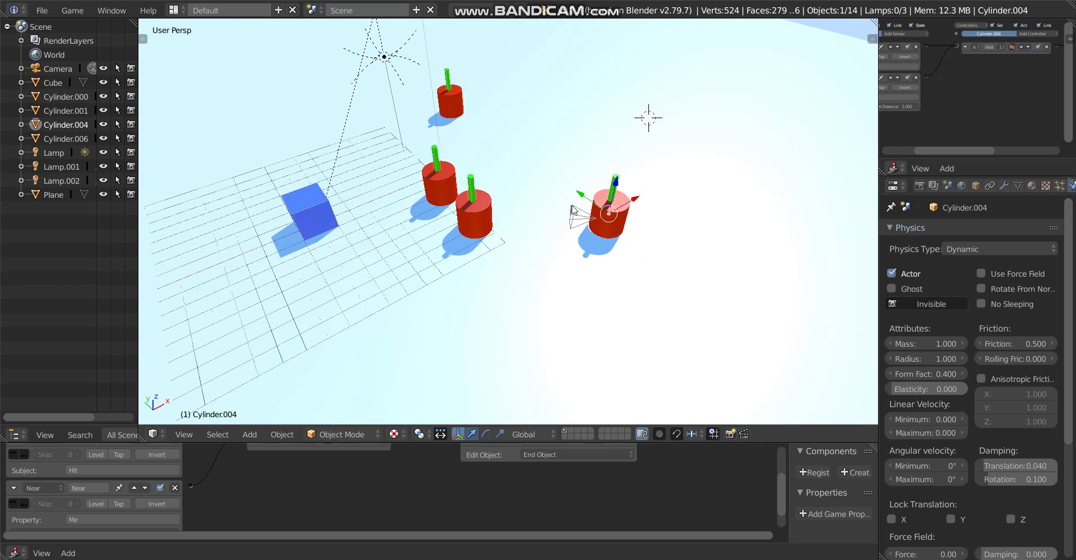
pyautogui.keyDown('shift'); pyautogui.rightClick(614, 183); pyautogui.keyUp('shift')
pyautogui.moveTo(613, 182); pyautogui.dragTo(594, 206, button='middle')
pyautogui.hotkey('shift', 'd')
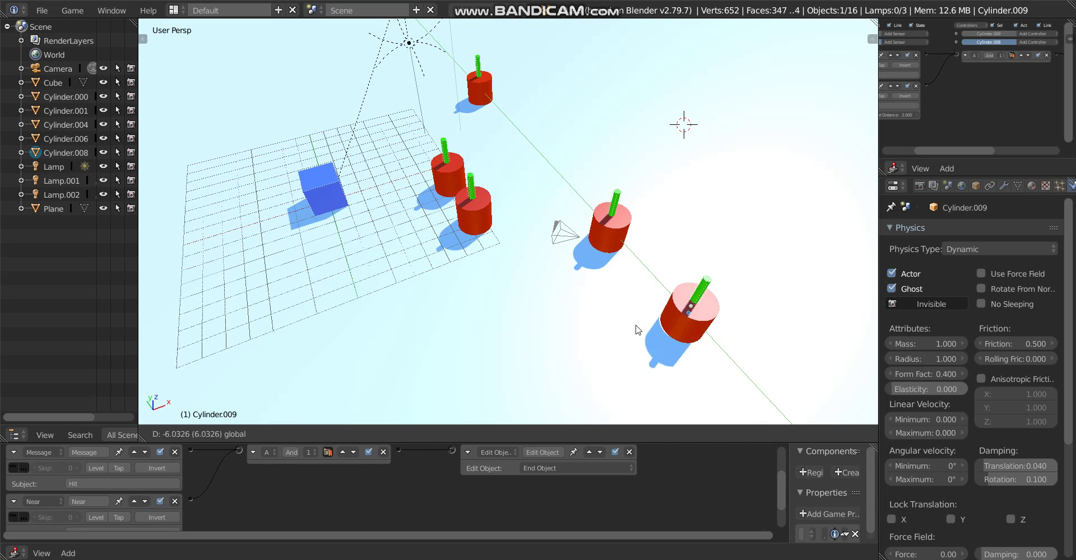
pyautogui.click(639, 325)
# Move the duplicated enemy into the open space between the other enemies and run the game to test it.
pyautogui.scroll(-5, 642, 327)
pyautogui.press('g')
pyautogui.press('x')
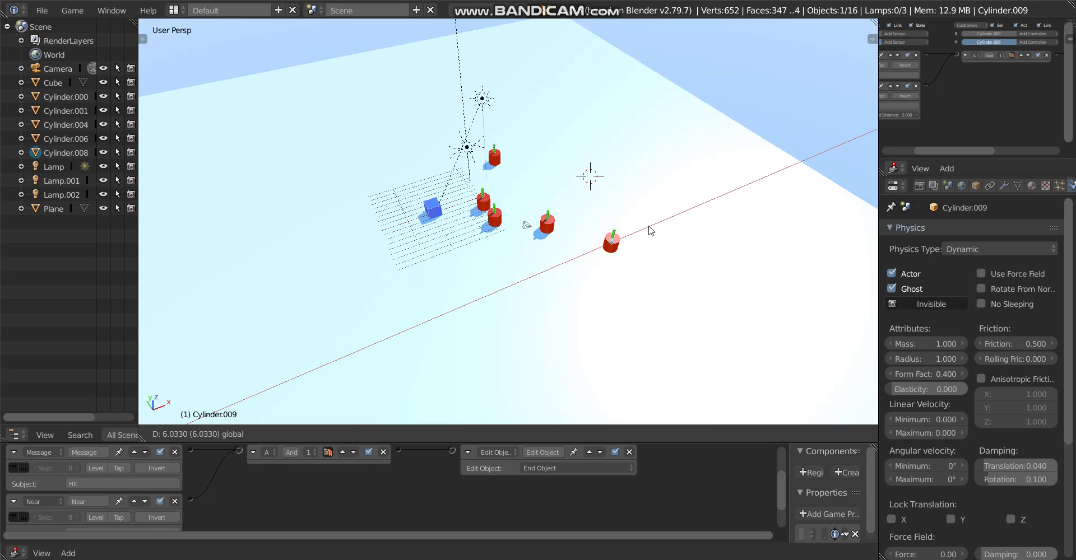
pyautogui.click(661, 226)
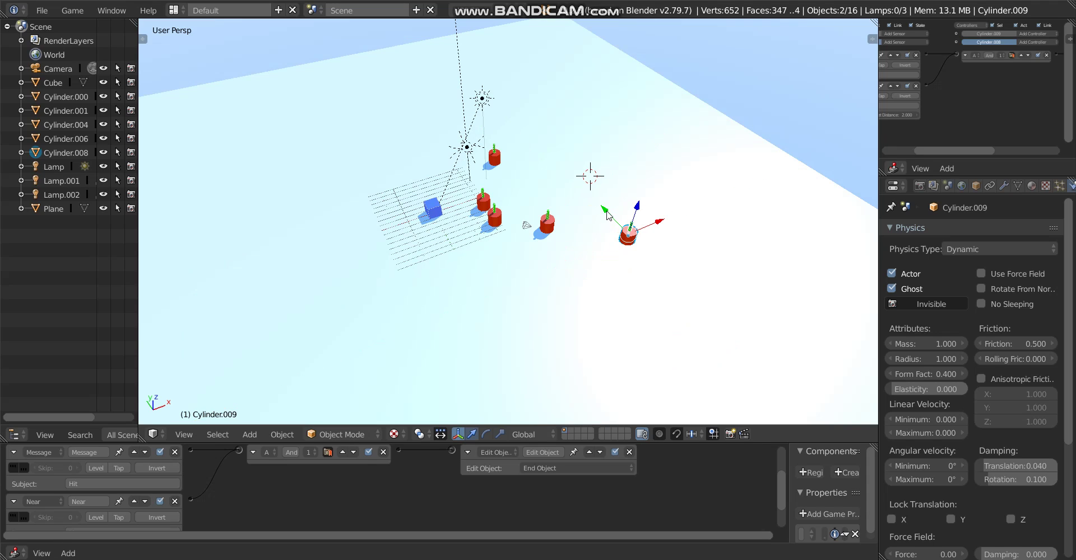
pyautogui.press('g')
pyautogui.click(581, 168)
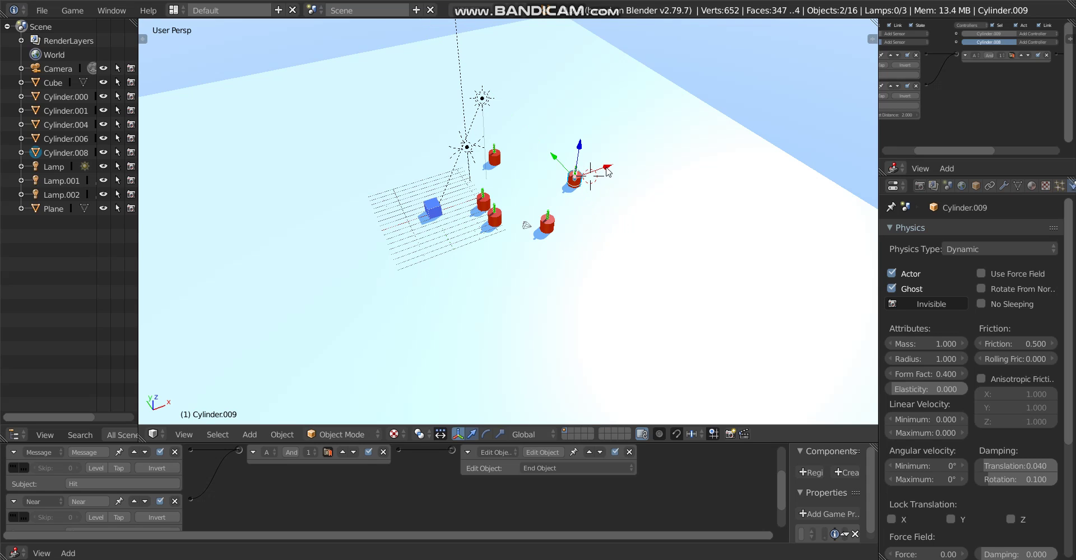
pyautogui.press('g')
pyautogui.click(588, 179)
pyautogui.press('p')
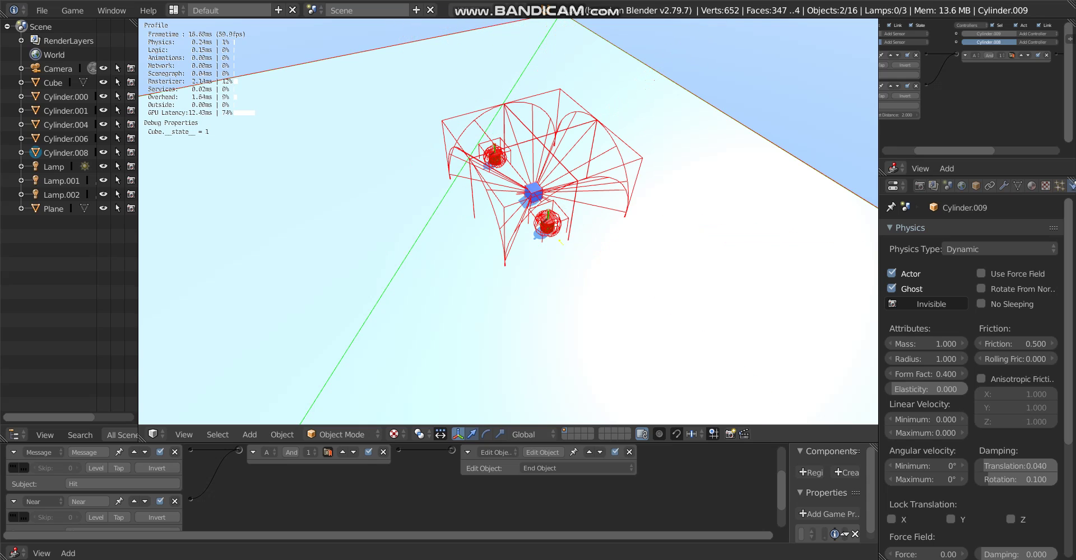
pyautogui.press('Escape')
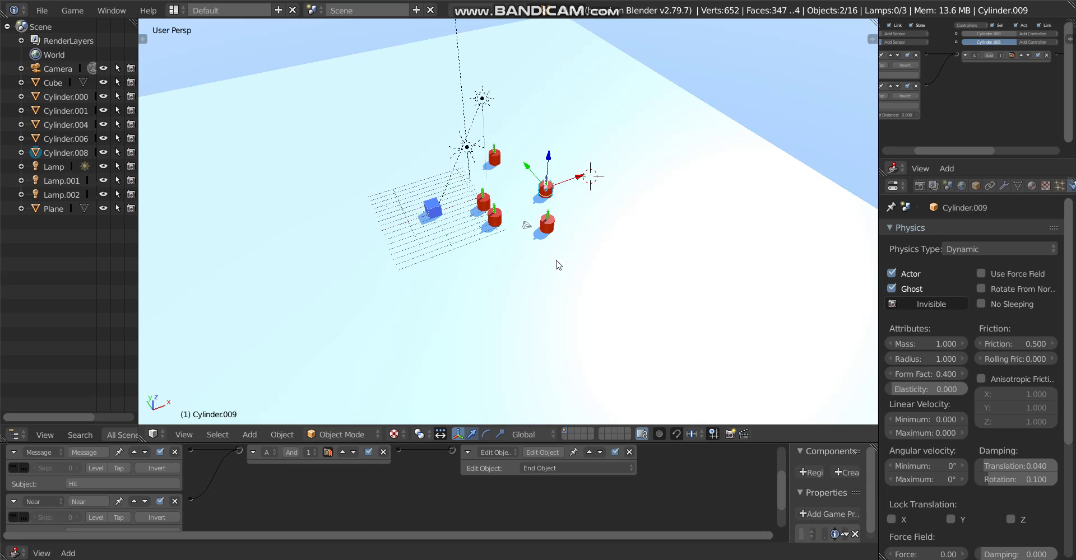
# Duplicate the moved enemy with its rod, shift the copy along X and Y, and test it in the game.
pyautogui.scroll(4, 556, 261)
pyautogui.moveTo(556, 262); pyautogui.dragTo(556, 280, button='middle')
pyautogui.moveTo(622, 108); pyautogui.dragTo(565, 163)
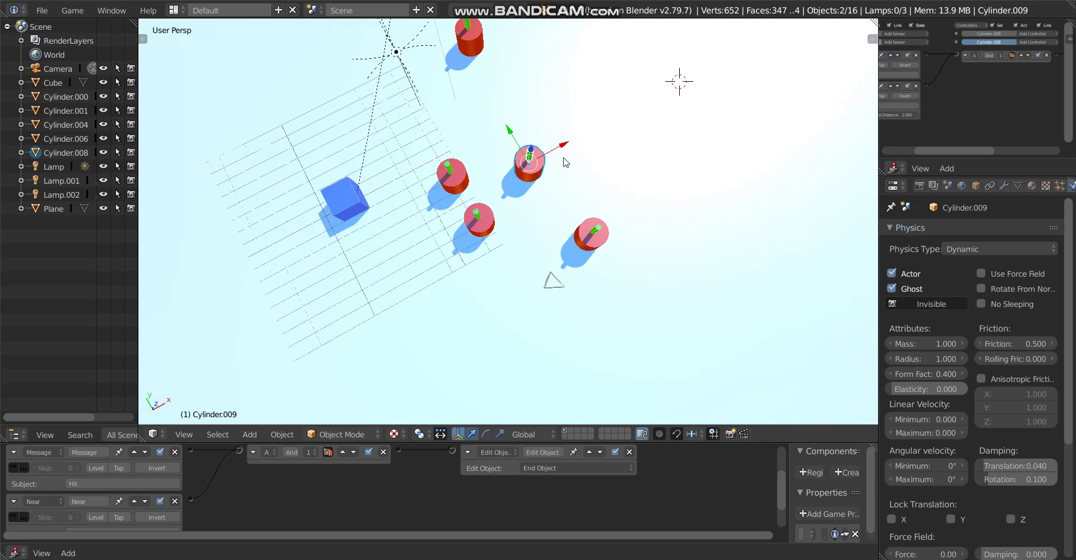
pyautogui.hotkey('shift', 'd')
pyautogui.rightClick(562, 151)
pyautogui.moveTo(568, 148); pyautogui.dragTo(623, 128)
pyautogui.moveTo(559, 106); pyautogui.dragTo(571, 164)
pyautogui.press('p')
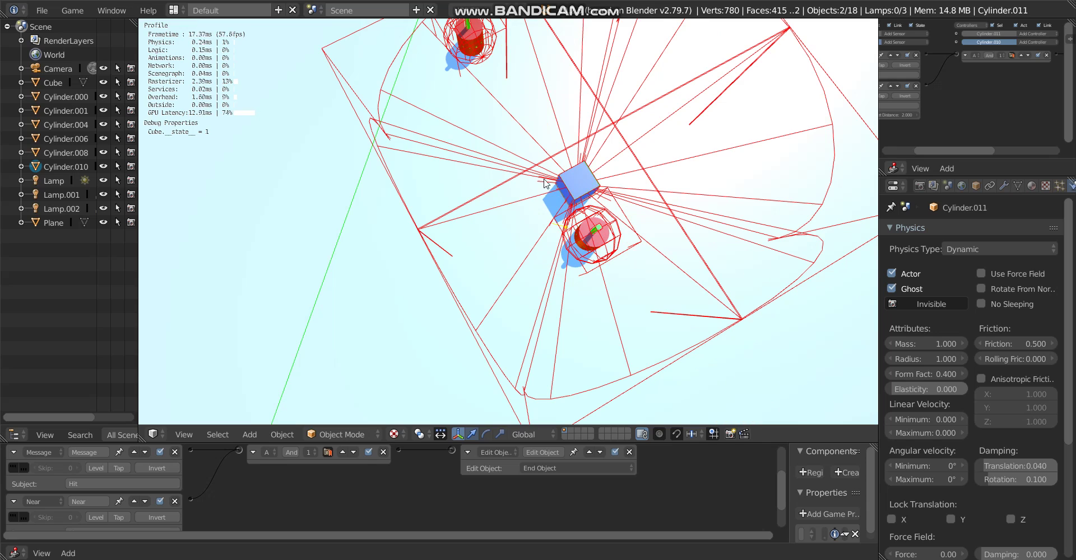
pyautogui.press('Escape')
# Open the recent file "enemy attackstart .blend".
pyautogui.moveTo(560, 200); pyautogui.dragTo(559, 224, button='middle')
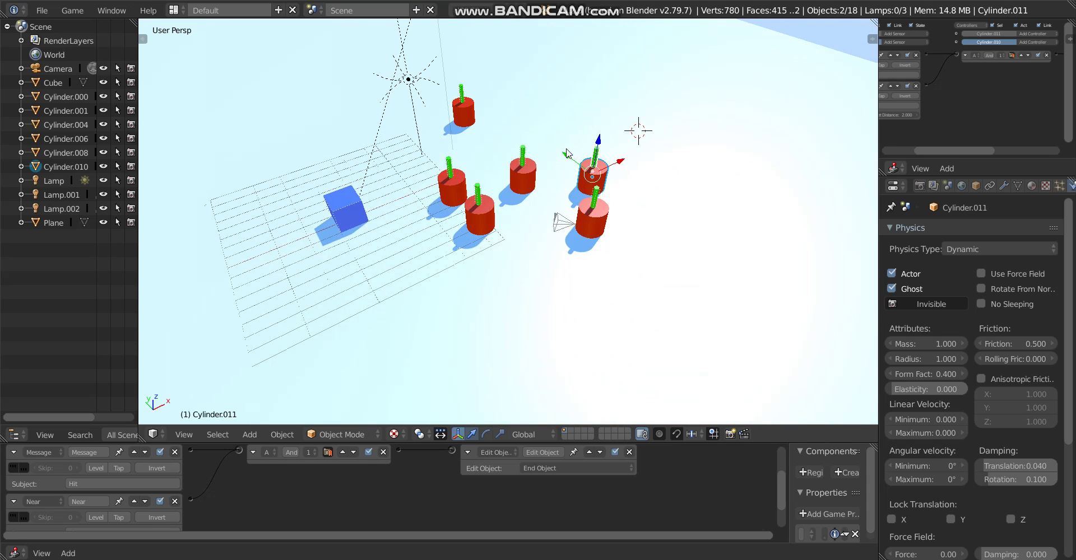
pyautogui.click(40, 12)
pyautogui.moveTo(136, 56)
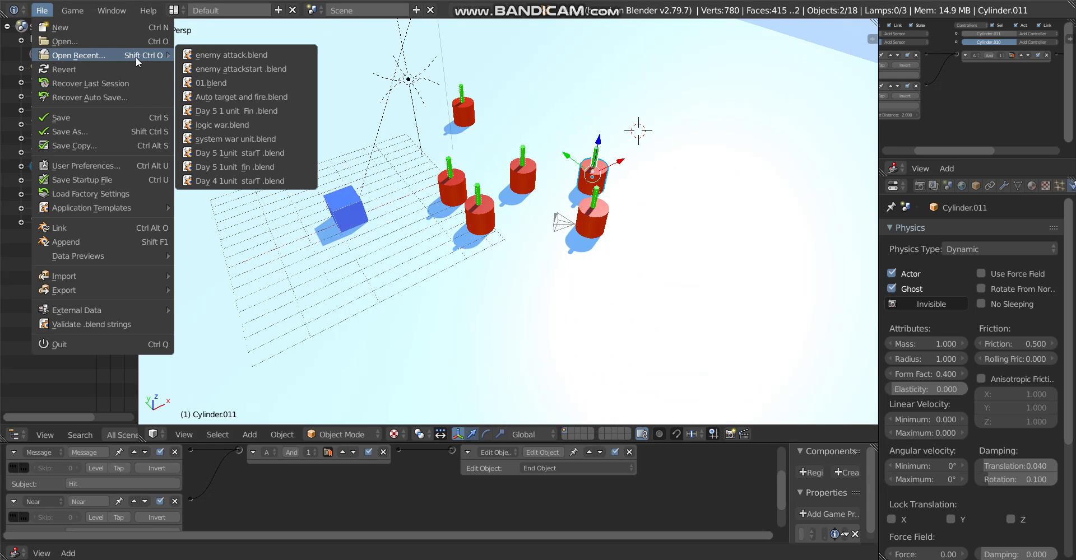
pyautogui.click(262, 69)
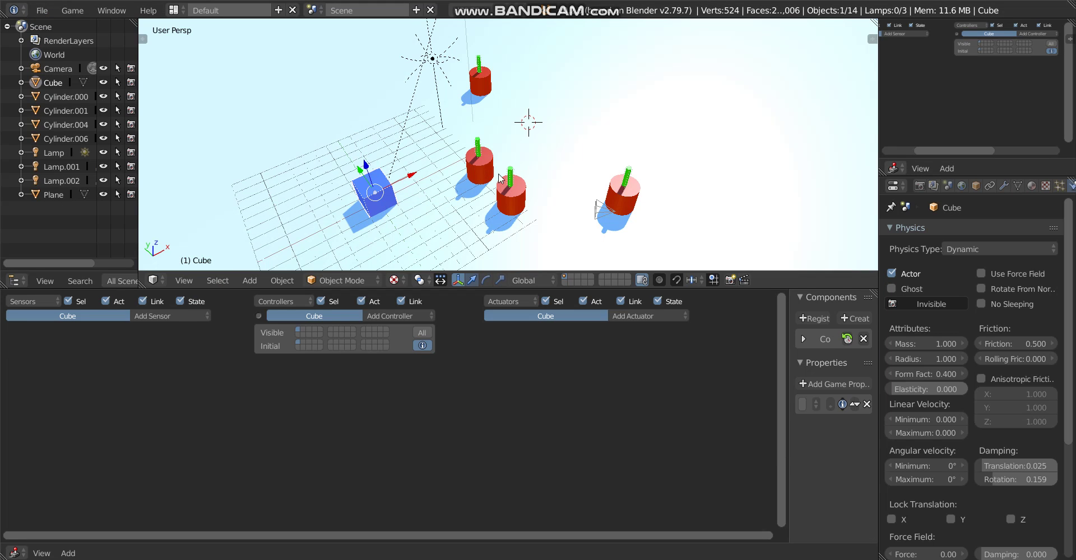
# Delete the red Cylinder.001 and its green rod from the scene.
pyautogui.moveTo(490, 177); pyautogui.dragTo(508, 132, button='middle')
pyautogui.rightClick(499, 131)
pyautogui.press('x')
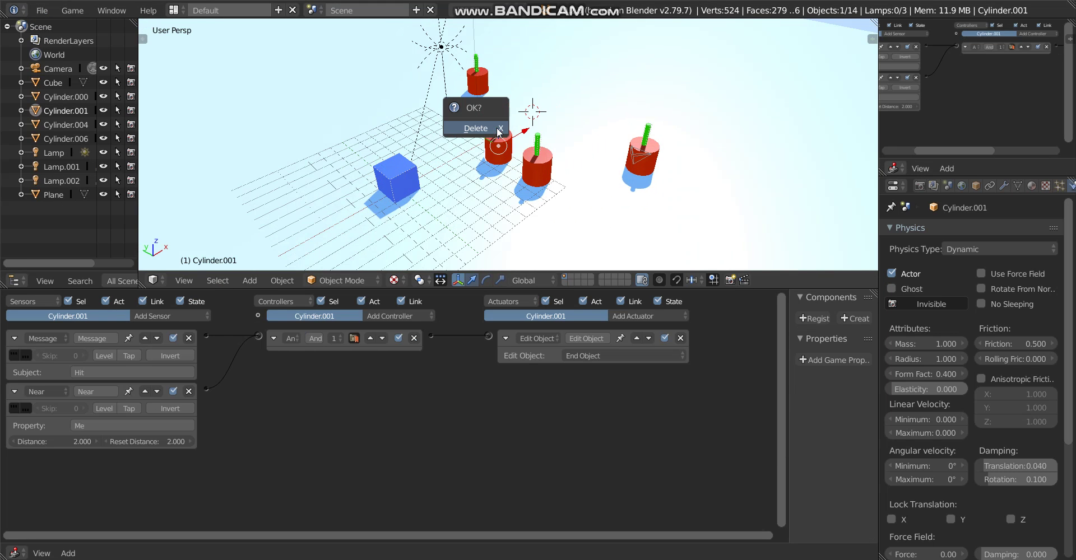
pyautogui.press('x')
pyautogui.click(476, 128)
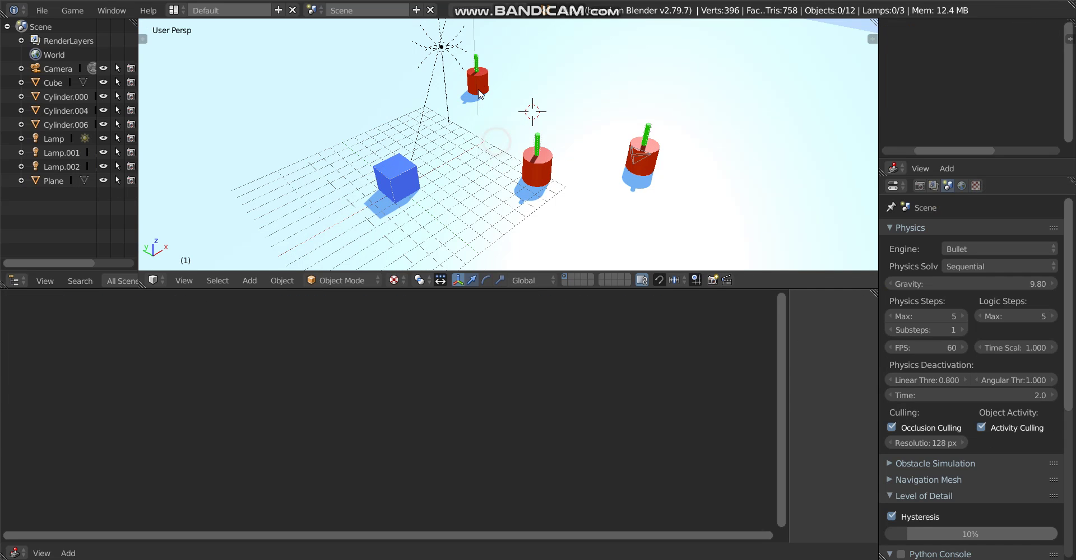
# Delete Cylinder.006, the red enemy furthest back, together with its green rod.
pyautogui.rightClick(478, 79)
pyautogui.rightClick(479, 73)
pyautogui.press('x')
pyautogui.click(479, 72)
pyautogui.rightClick(479, 73)
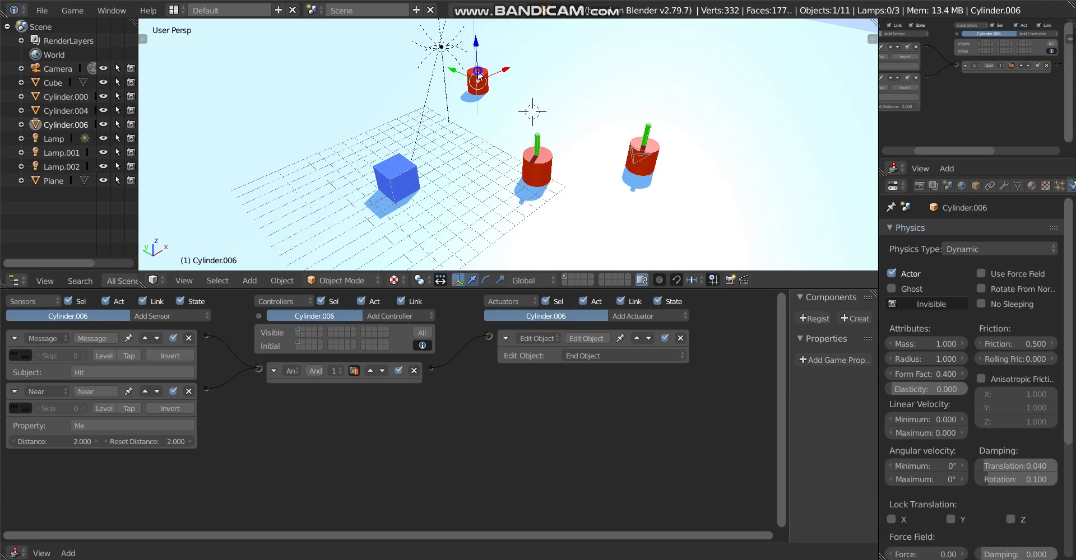
pyautogui.press('x')
pyautogui.click(480, 73)
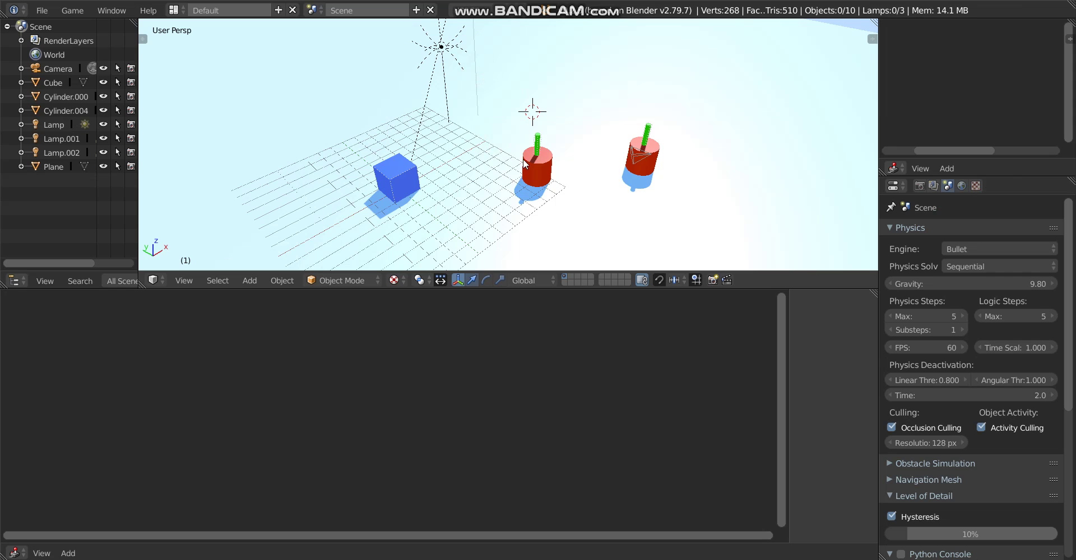
# Delete the green rod Cylinder.005 and the red Cylinder.004 beside the camera.
pyautogui.rightClick(649, 130)
pyautogui.press('x')
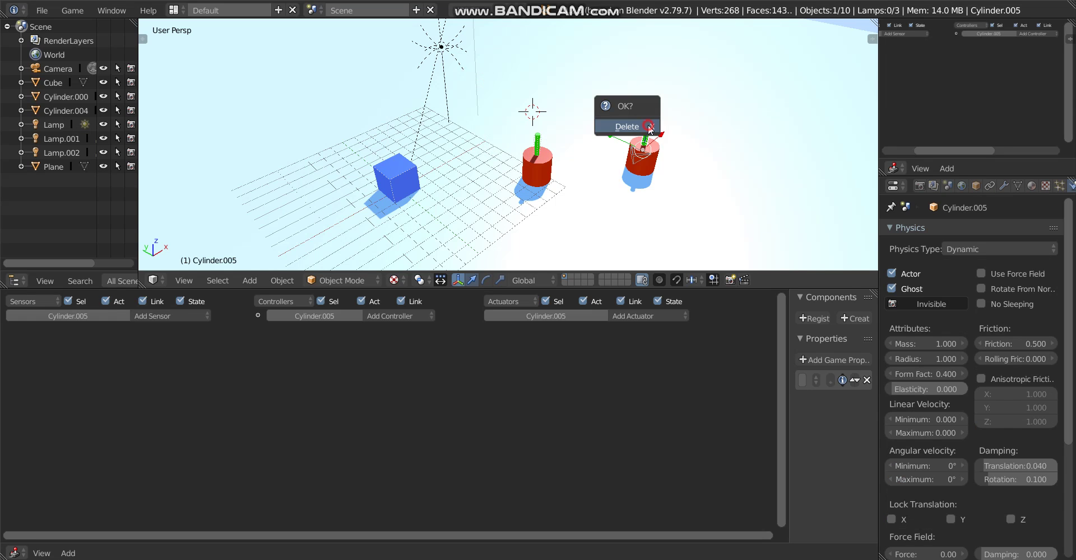
pyautogui.click(645, 127)
pyautogui.rightClick(639, 171)
pyautogui.press('x')
pyautogui.click(639, 168)
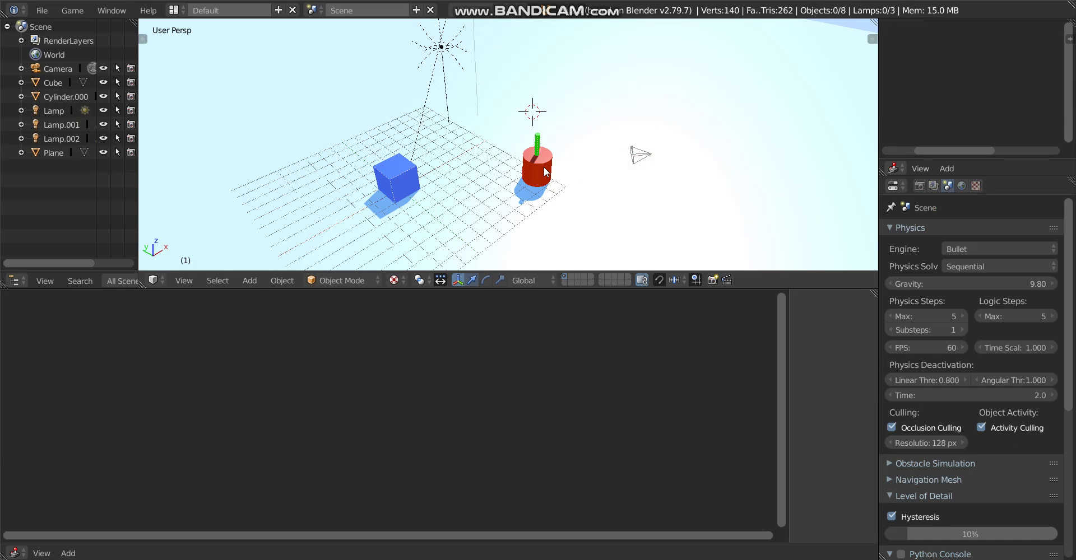
# Widen the game properties area and rename the property of the remaining enemy's green rod to Enemy.
pyautogui.rightClick(538, 168)
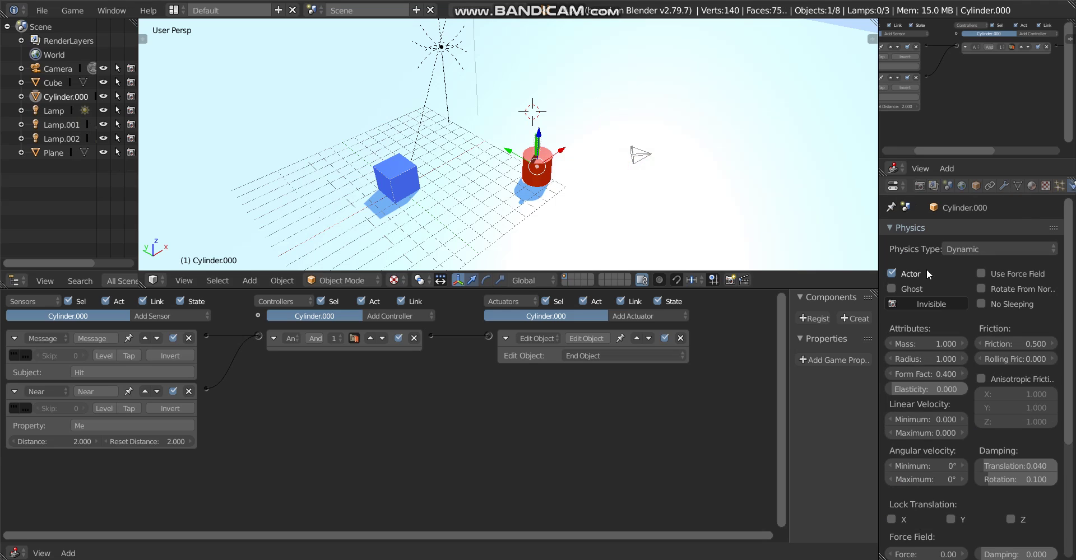
pyautogui.moveTo(790, 398); pyautogui.dragTo(673, 397)
pyautogui.rightClick(550, 257)
pyautogui.rightClick(540, 185)
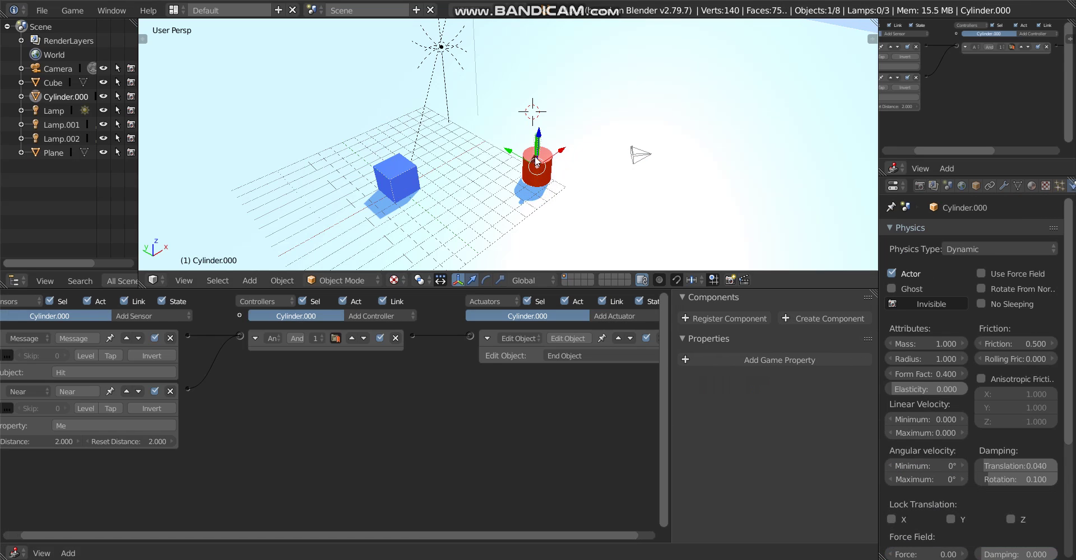
pyautogui.rightClick(540, 152)
pyautogui.click(696, 360)
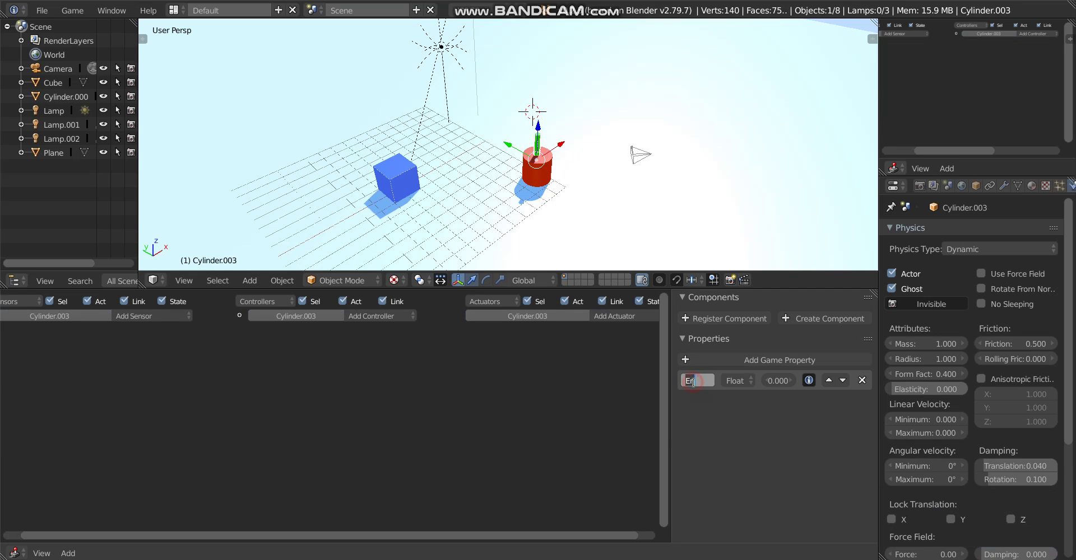
pyautogui.click(698, 381)
pyautogui.write('Enemy')
pyautogui.press('Return')
# Compare the game properties of the remaining enemy and the blue cube, and add a Radar sensor to the cube.
pyautogui.rightClick(534, 183)
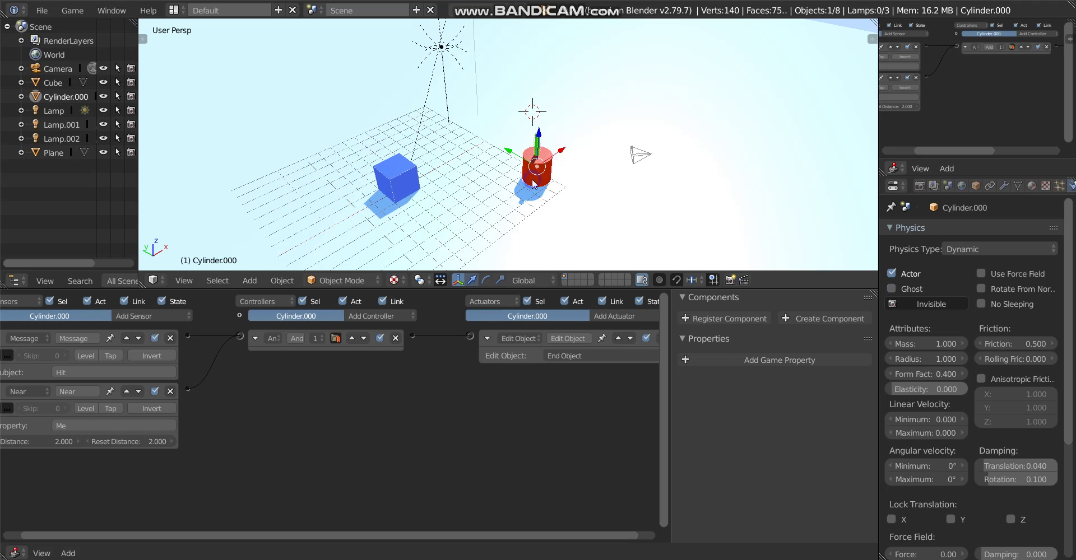
pyautogui.rightClick(406, 185)
pyautogui.rightClick(709, 422)
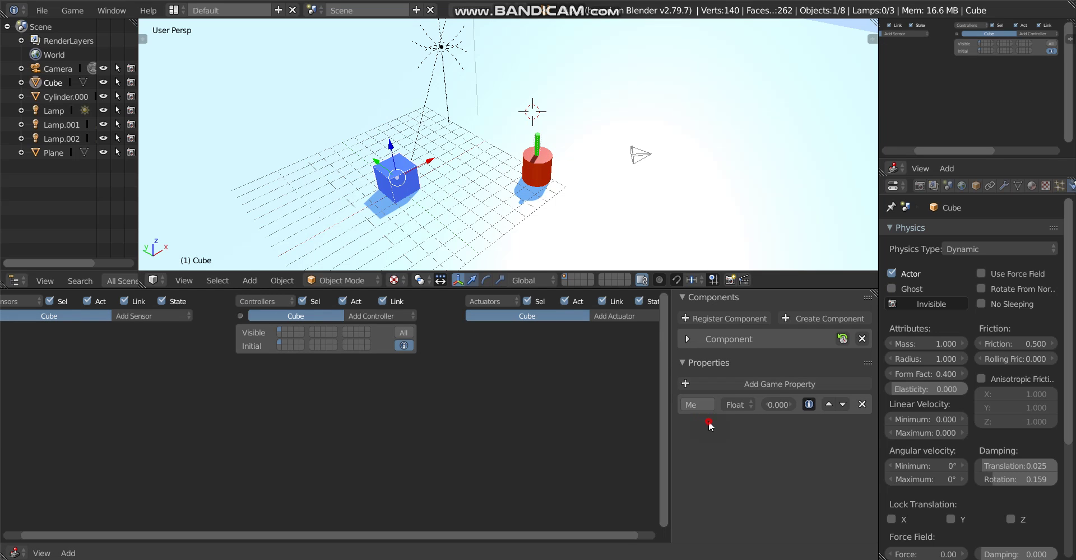
pyautogui.rightClick(537, 193)
pyautogui.rightClick(395, 189)
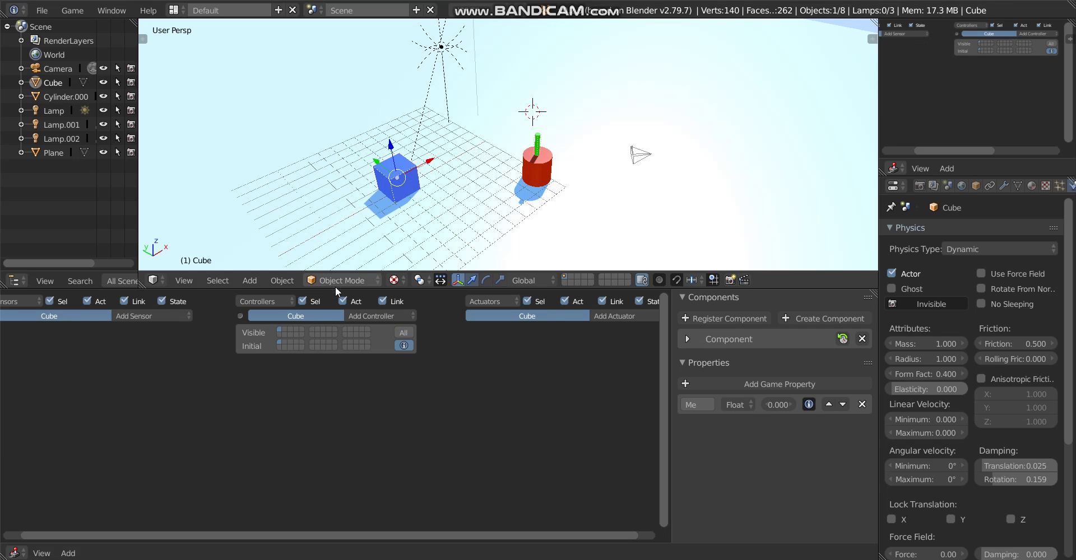
pyautogui.click(170, 319)
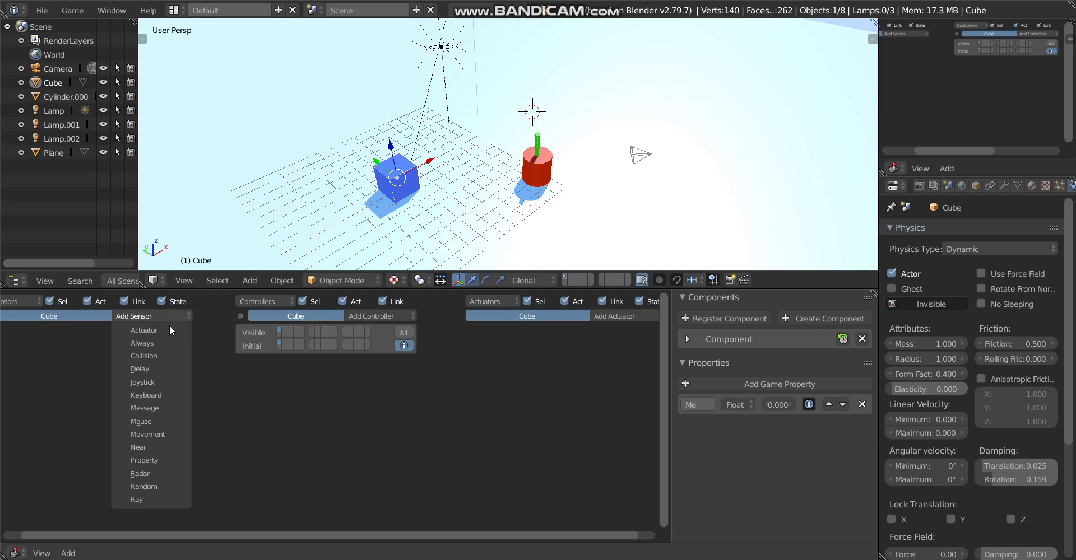
pyautogui.click(149, 475)
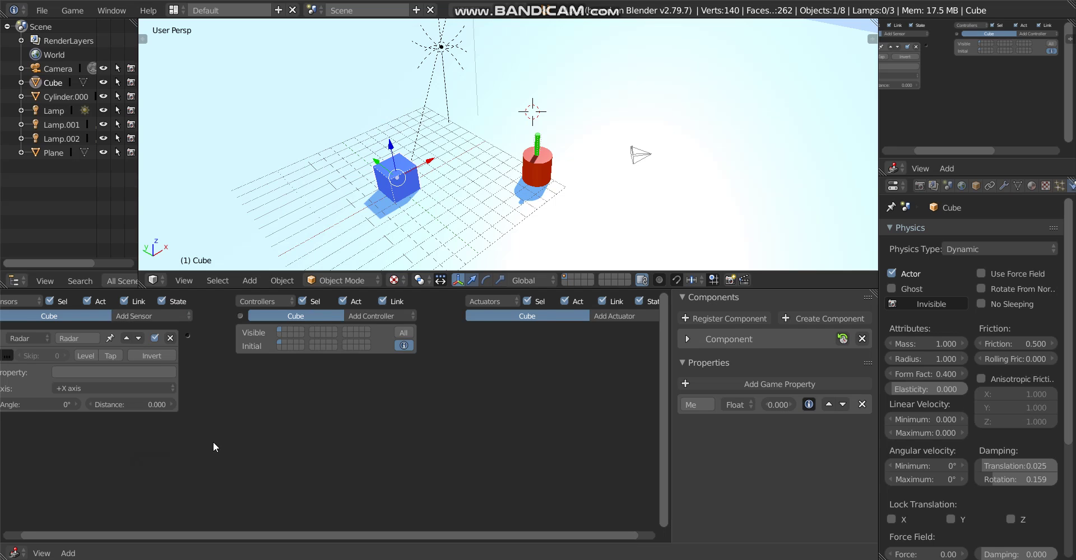
pyautogui.moveTo(214, 447); pyautogui.dragTo(316, 424, button='middle')
# Set the property that the cube's Radar sensor detects to Enemy.
pyautogui.click(100, 373)
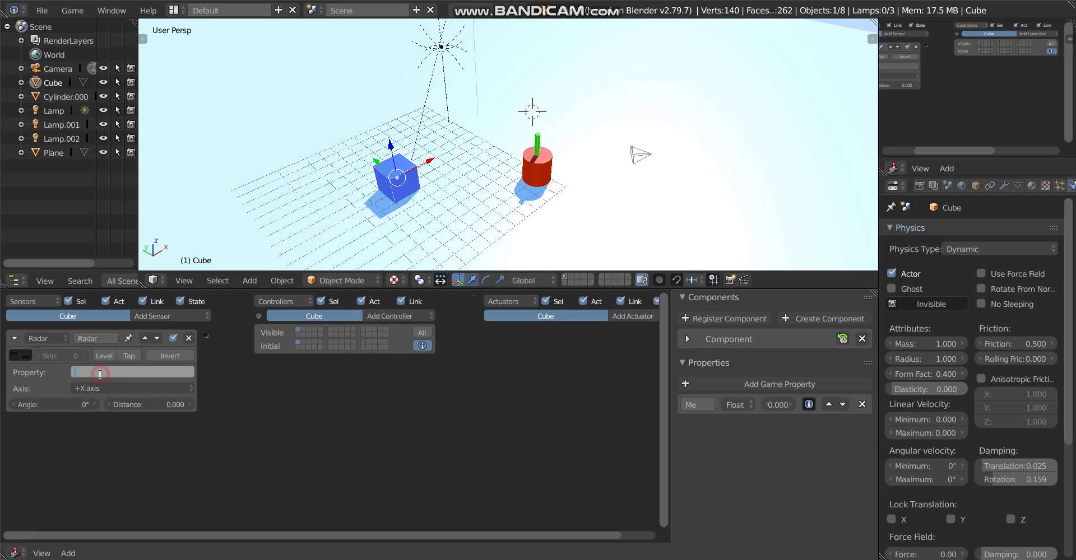
pyautogui.click(427, 145)
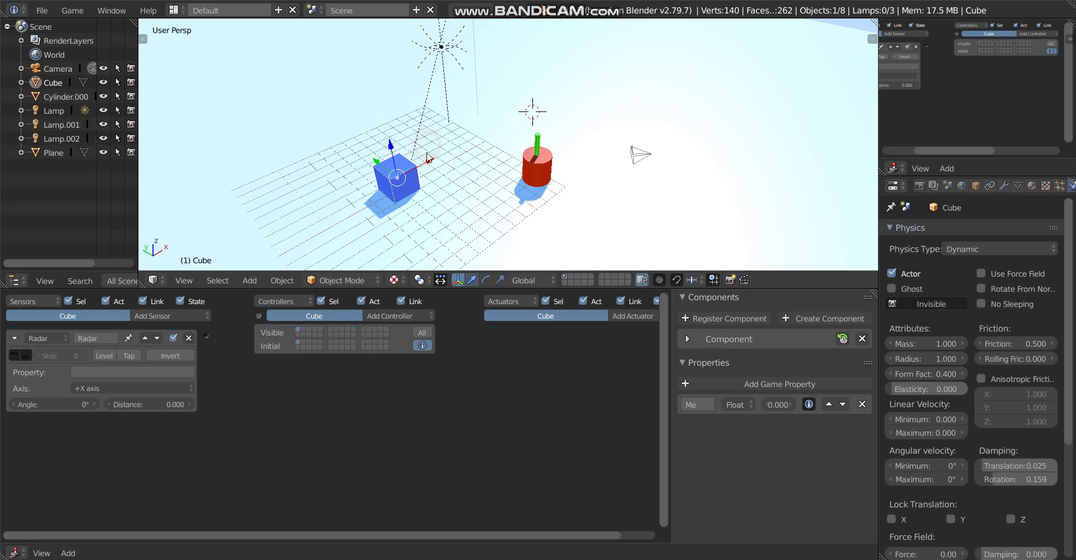
pyautogui.click(124, 372)
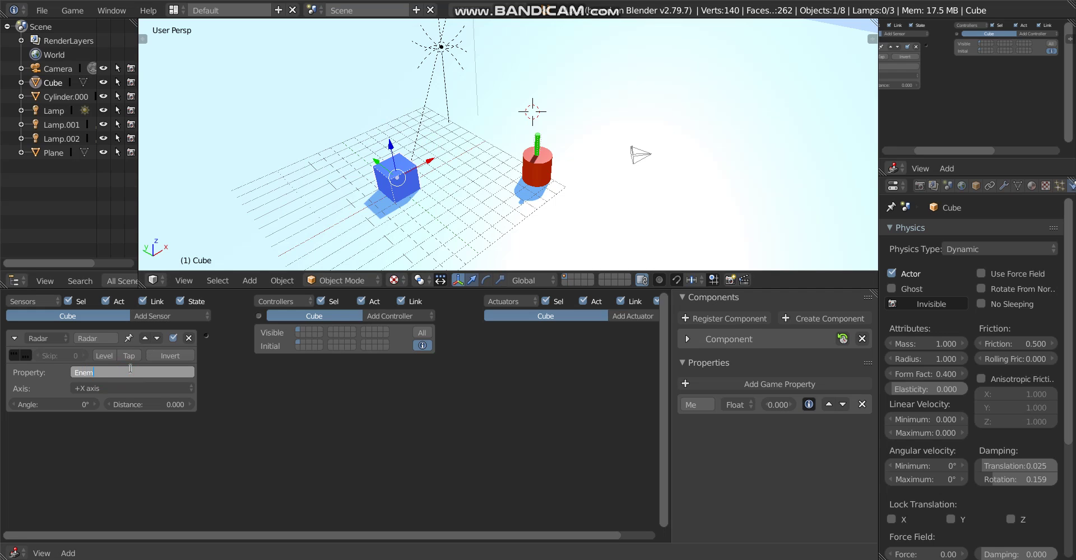
pyautogui.press('Return')
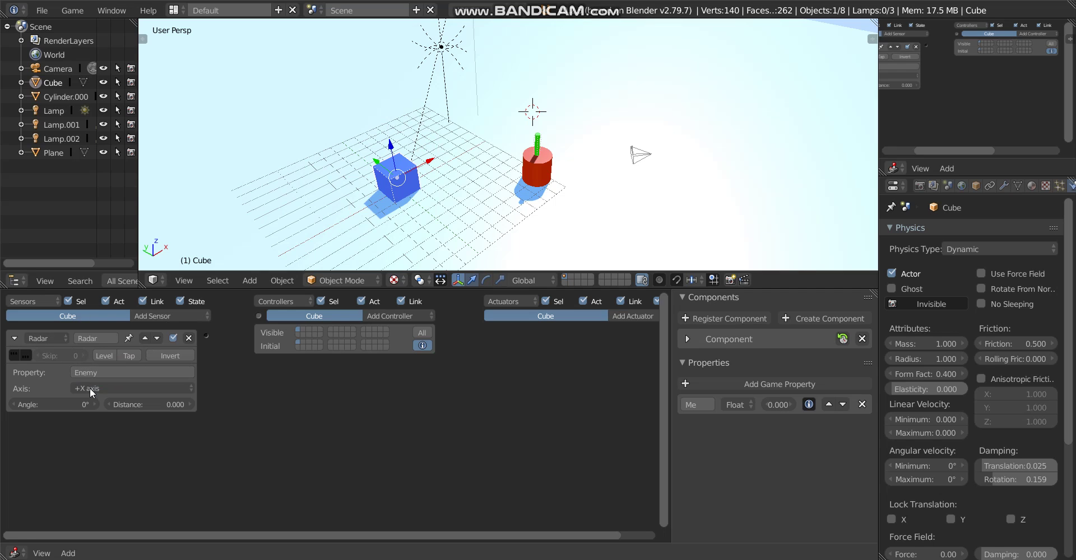
# Set the Radar sensor's angle to 90° and its distance to 10.
pyautogui.click(73, 405)
pyautogui.write('90')
pyautogui.press('Return')
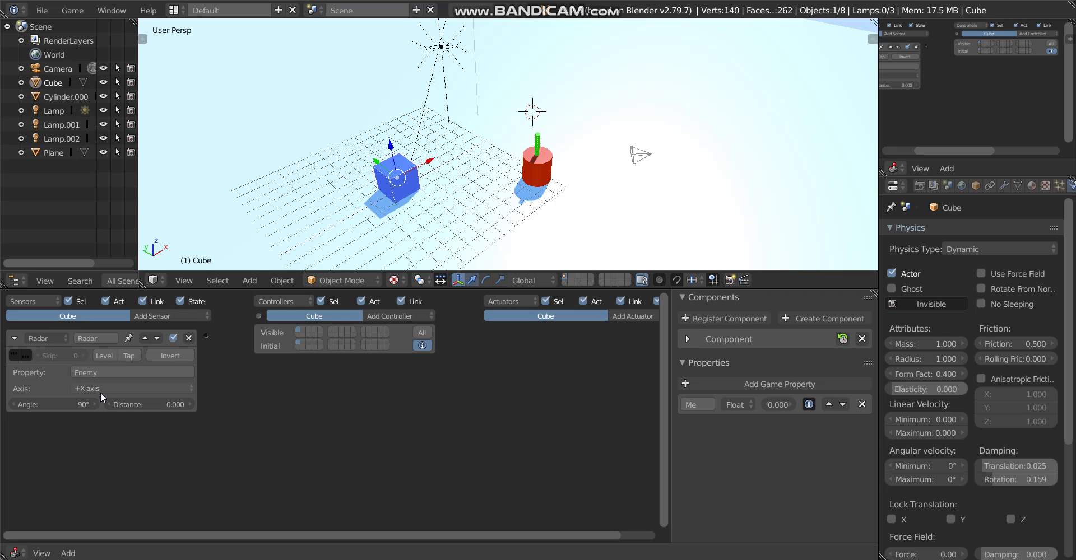
pyautogui.click(135, 400)
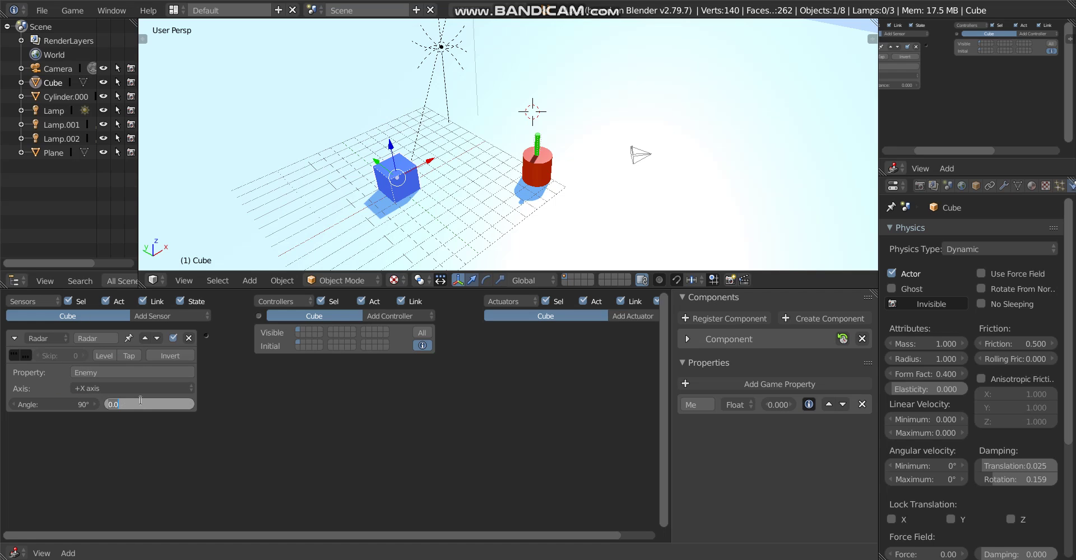
pyautogui.write('10')
pyautogui.click(161, 427)
# Add a State actuator that sets the cube to state 2 and connect it to the Radar sensor.
pyautogui.click(636, 317)
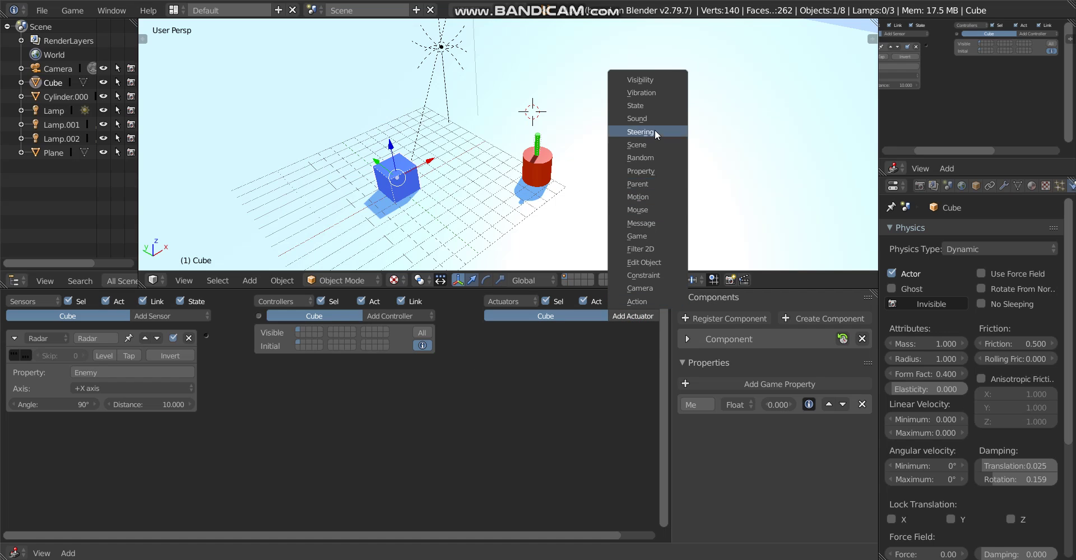
pyautogui.click(658, 106)
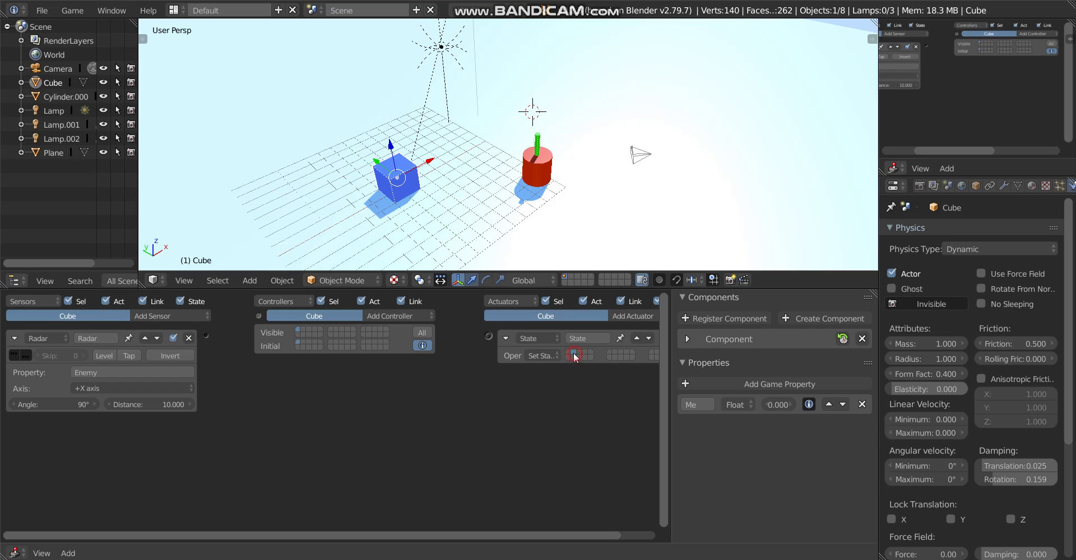
pyautogui.moveTo(487, 336); pyautogui.dragTo(207, 334)
pyautogui.moveTo(421, 421); pyautogui.dragTo(384, 421, button='middle')
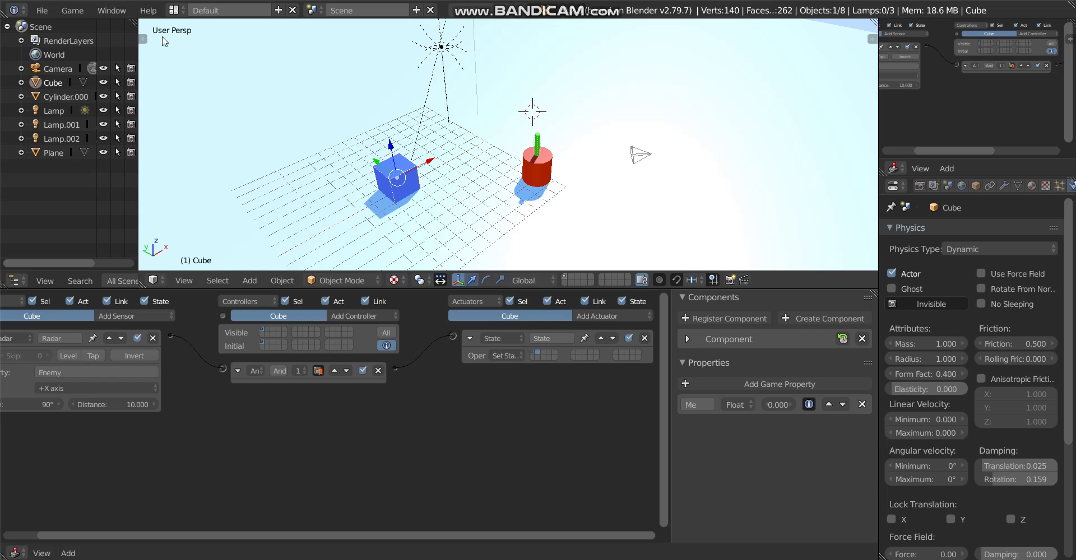
# Check the game debug options and test-run the game to see whether the Radar sensor triggers the state change.
pyautogui.click(72, 11)
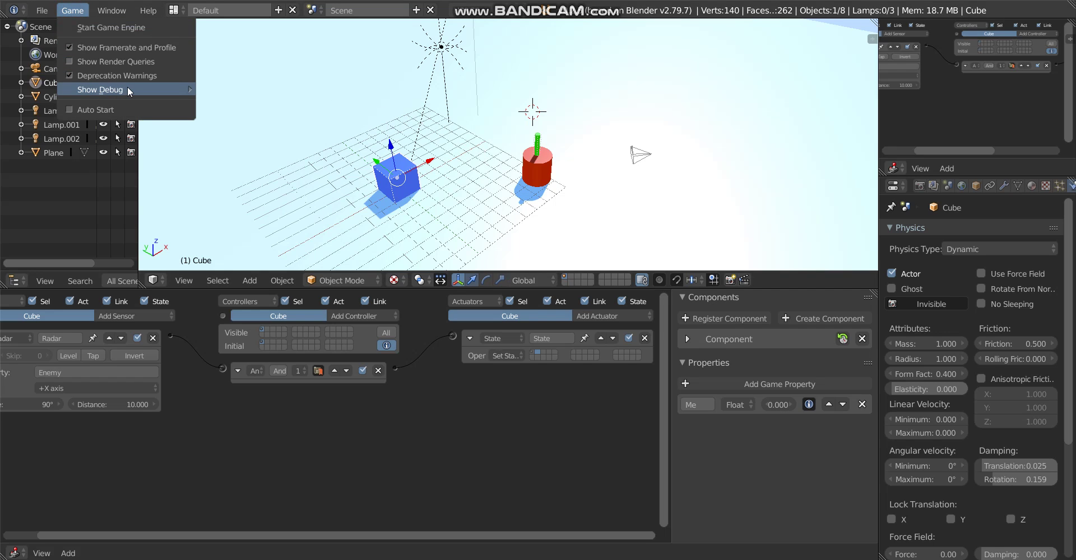
pyautogui.click(576, 107)
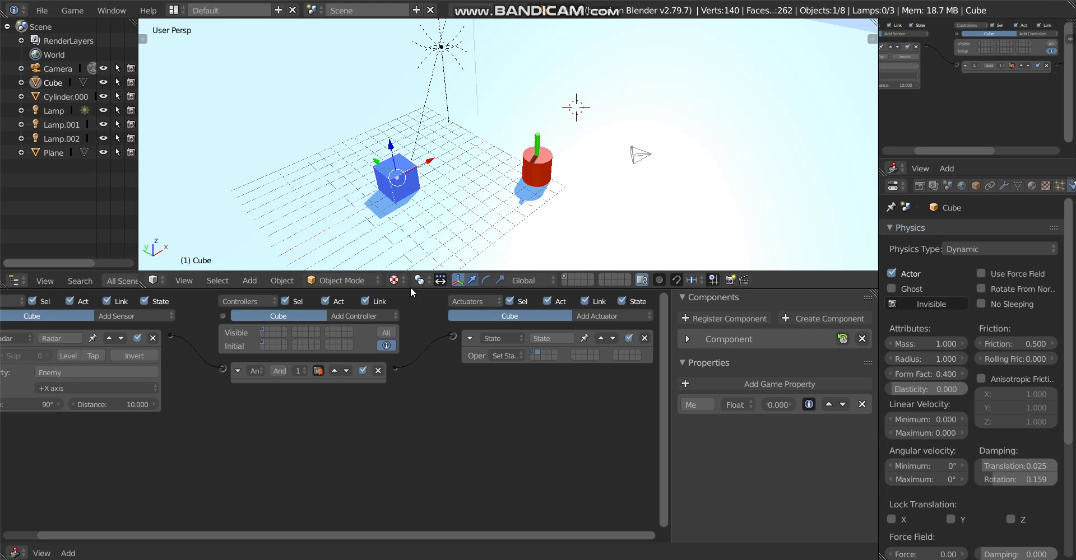
pyautogui.press('p')
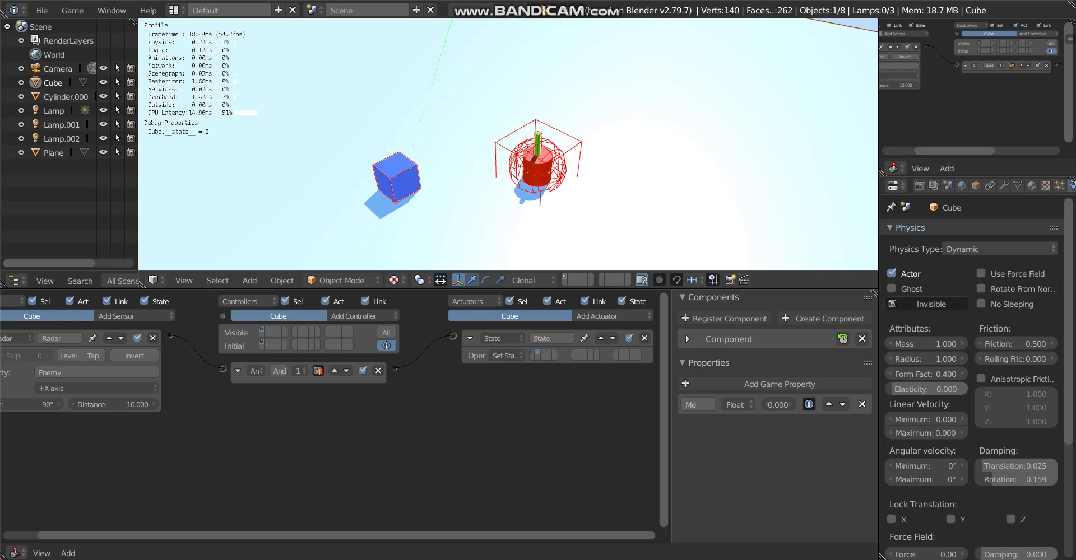
pyautogui.press('Escape')
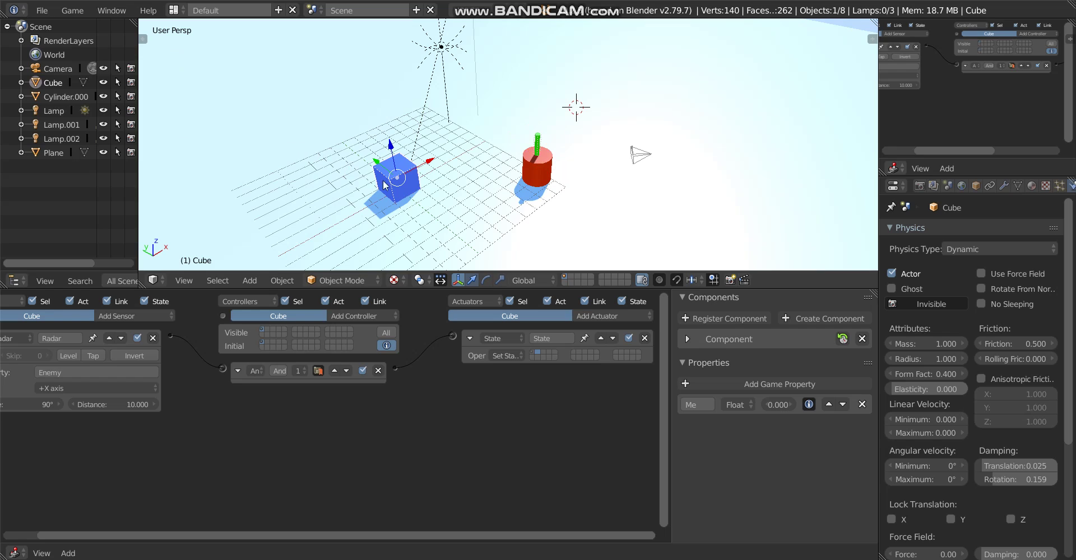
# Show the cube's second logic state and add a Ray sensor in it.
pyautogui.click(266, 332)
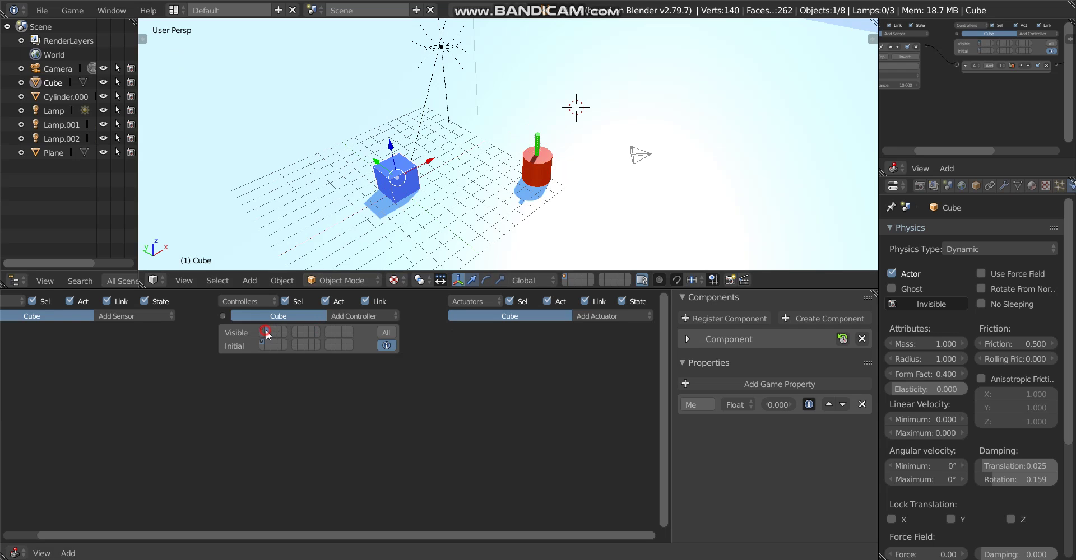
pyautogui.press('Home')
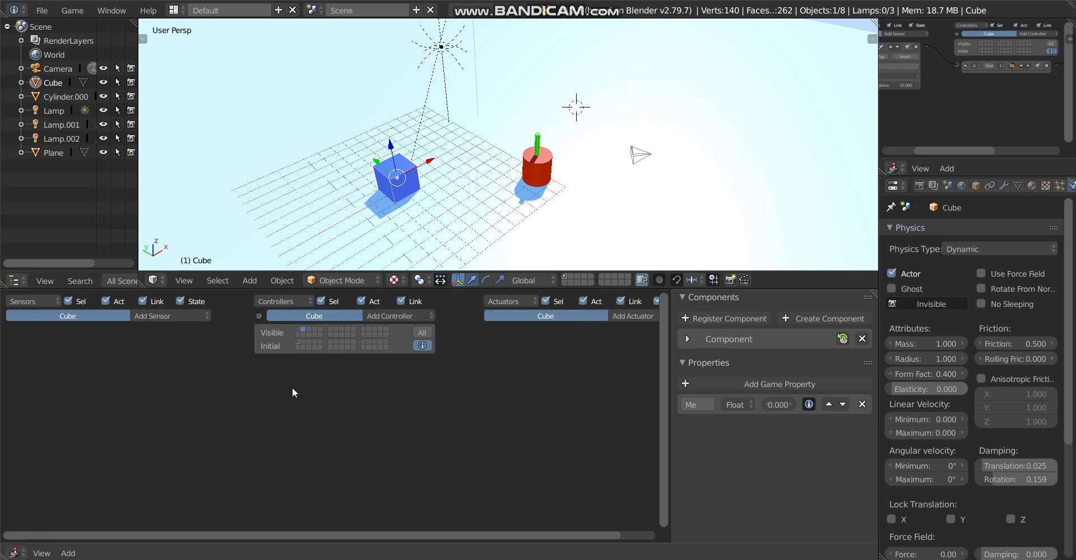
pyautogui.click(187, 315)
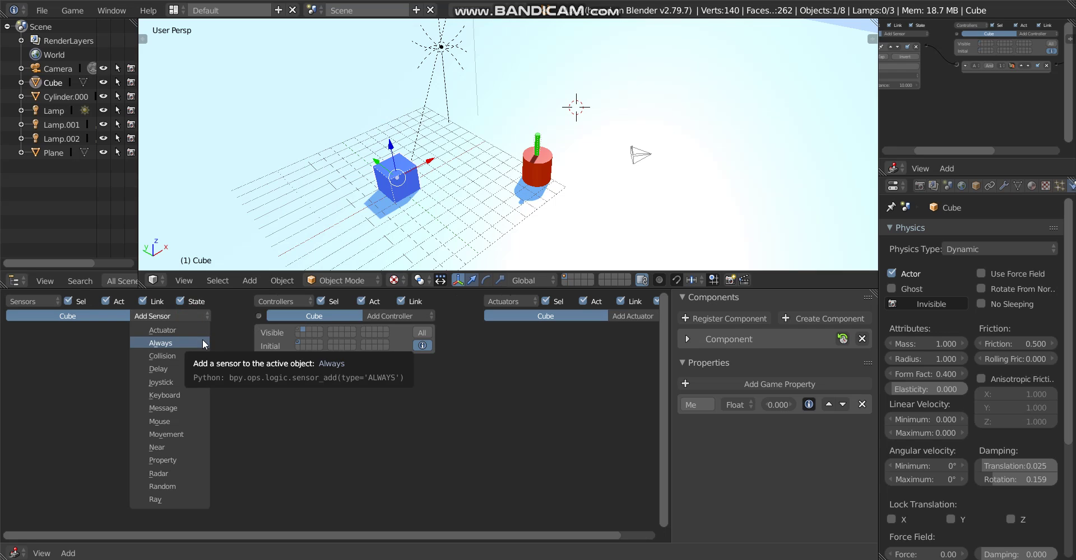
pyautogui.click(160, 498)
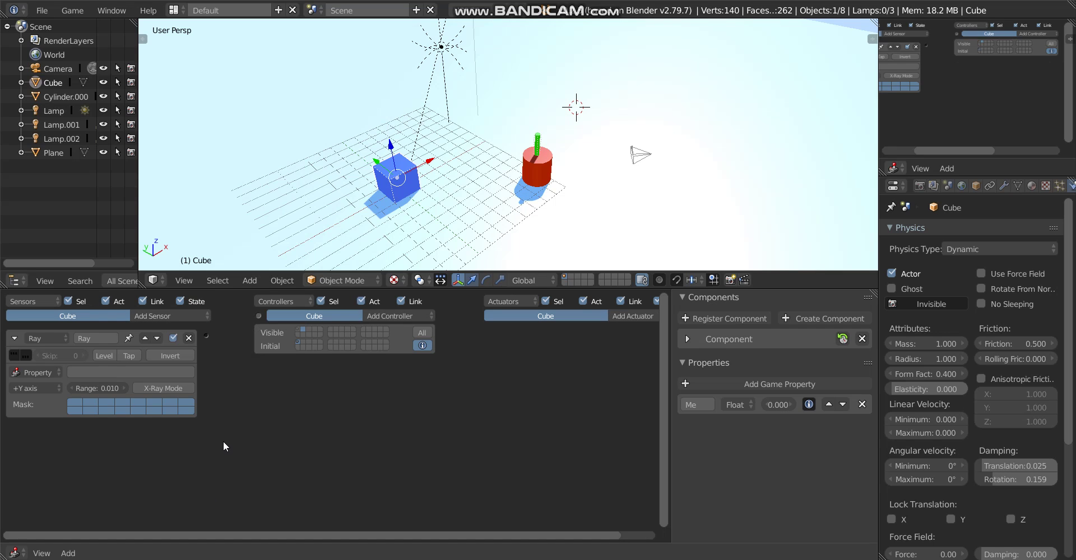
# Try to copy the property name of the enemy's green rod into the property of the cube's Ray sensor.
pyautogui.rightClick(547, 140)
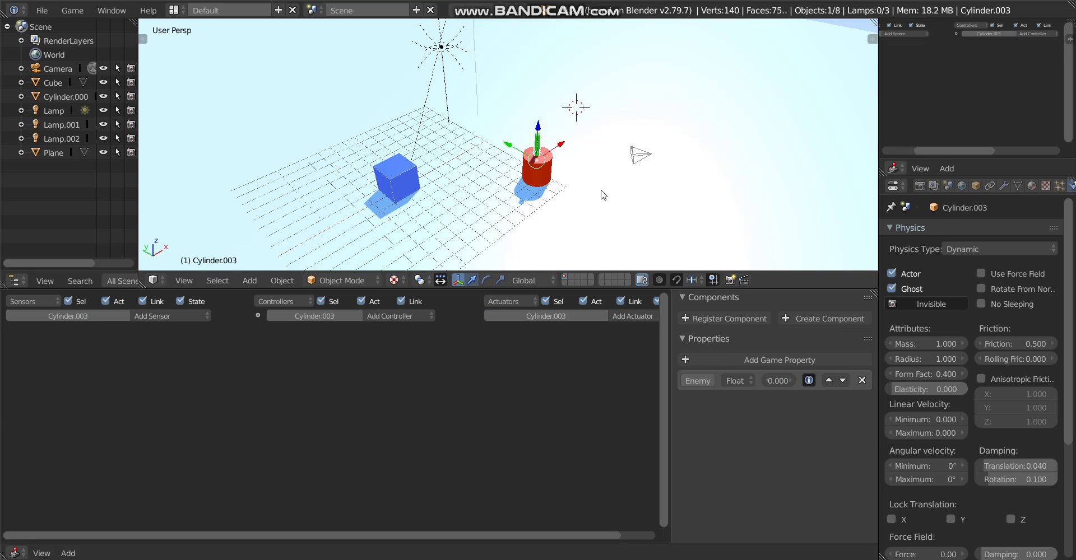
pyautogui.click(705, 384)
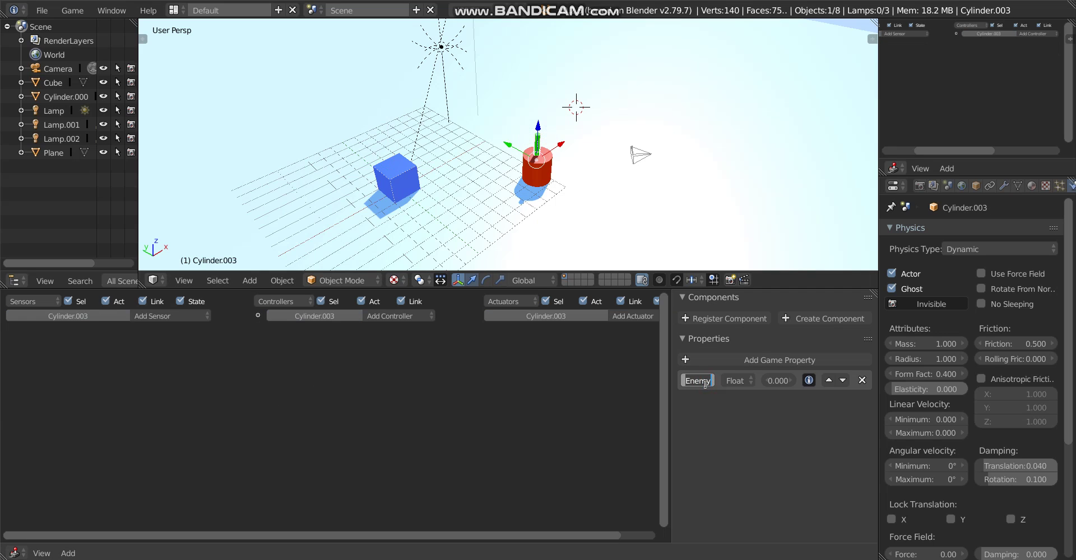
pyautogui.click(594, 390)
pyautogui.rightClick(396, 178)
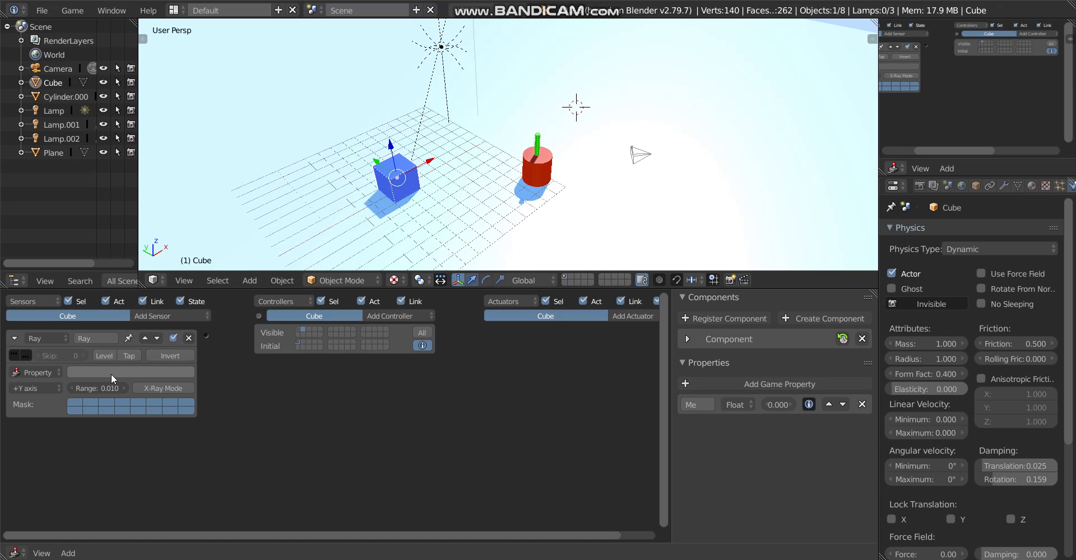
pyautogui.click(112, 373)
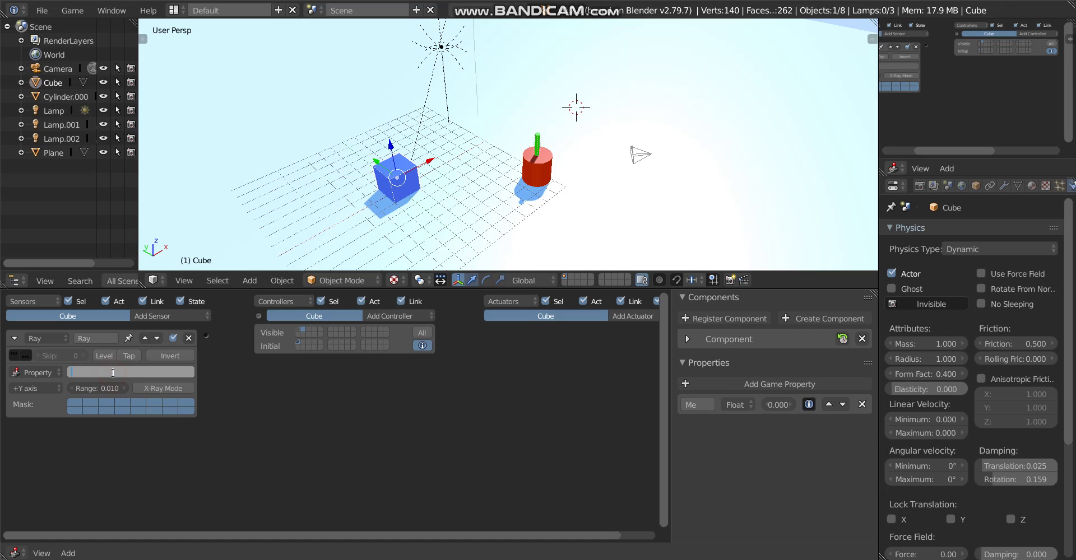
pyautogui.click(251, 415)
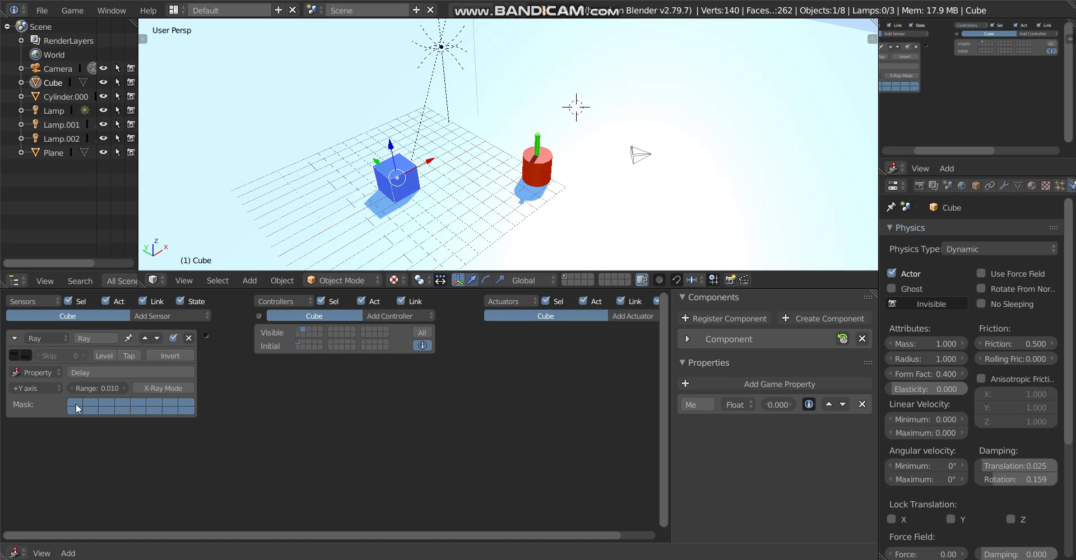
# Set the Ray sensor's range to 10 along the +X axis and enable its X-Ray mode.
pyautogui.click(98, 388)
pyautogui.click(48, 392)
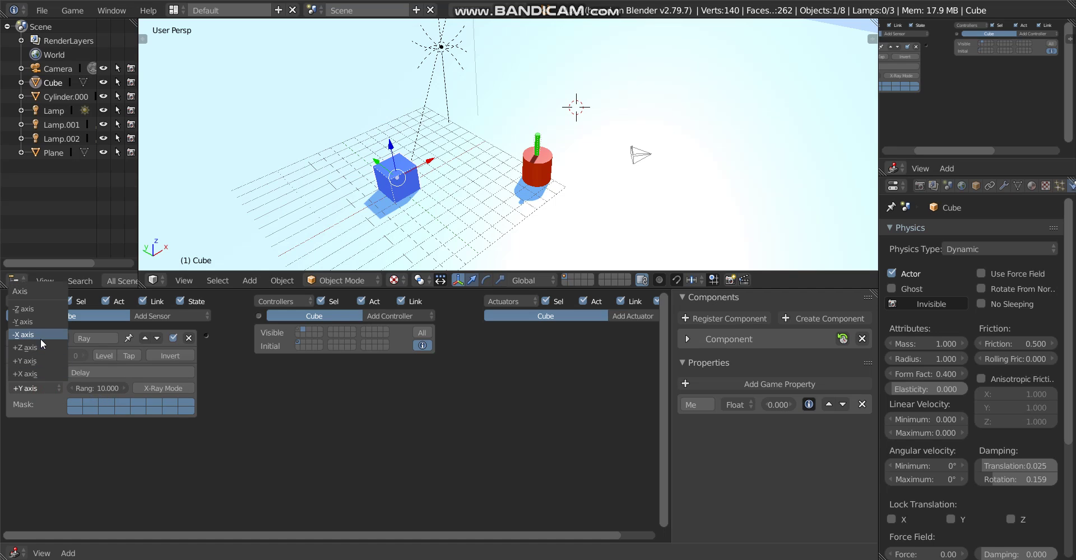
pyautogui.click(32, 372)
pyautogui.click(207, 464)
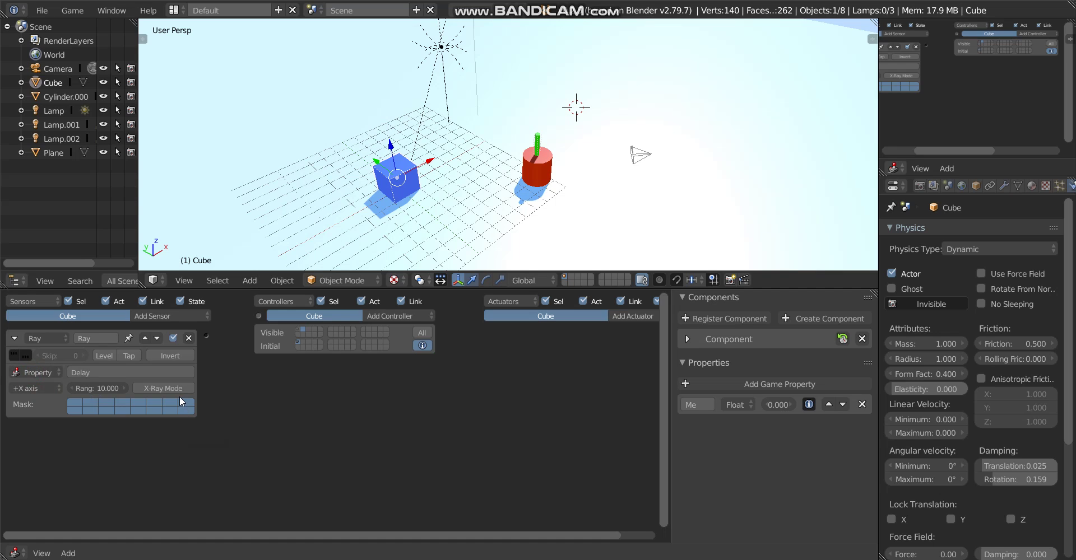
pyautogui.click(180, 390)
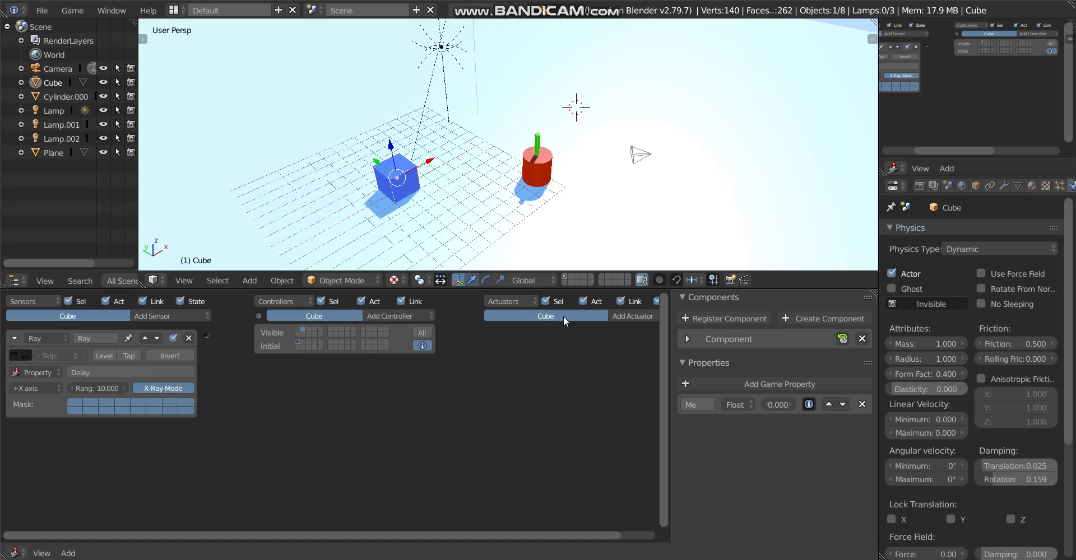
# Add a Motion actuator to the cube's second state and connect it to the Ray sensor.
pyautogui.scroll(-1, 594, 351)
pyautogui.click(617, 316)
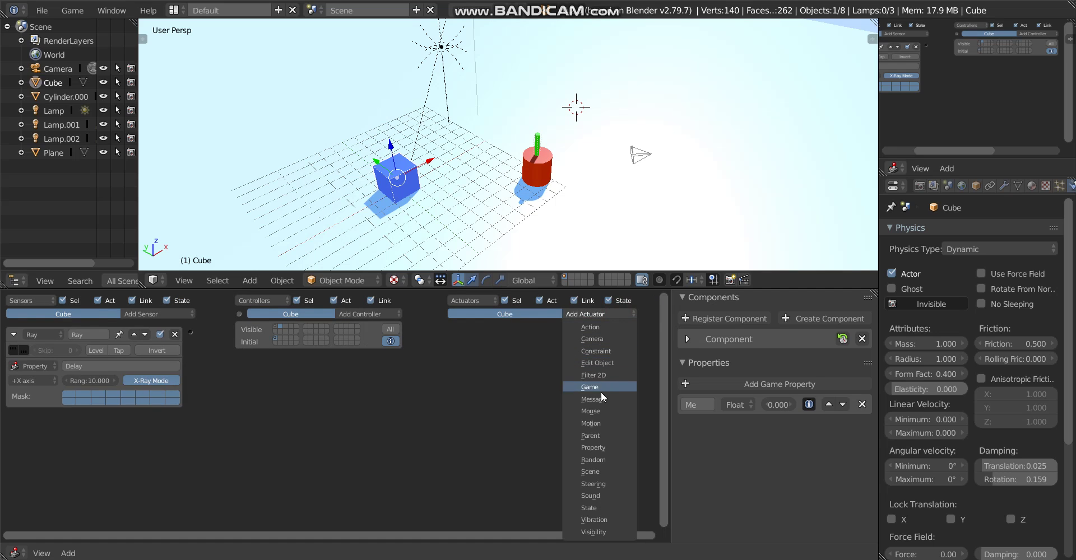
pyautogui.click(595, 424)
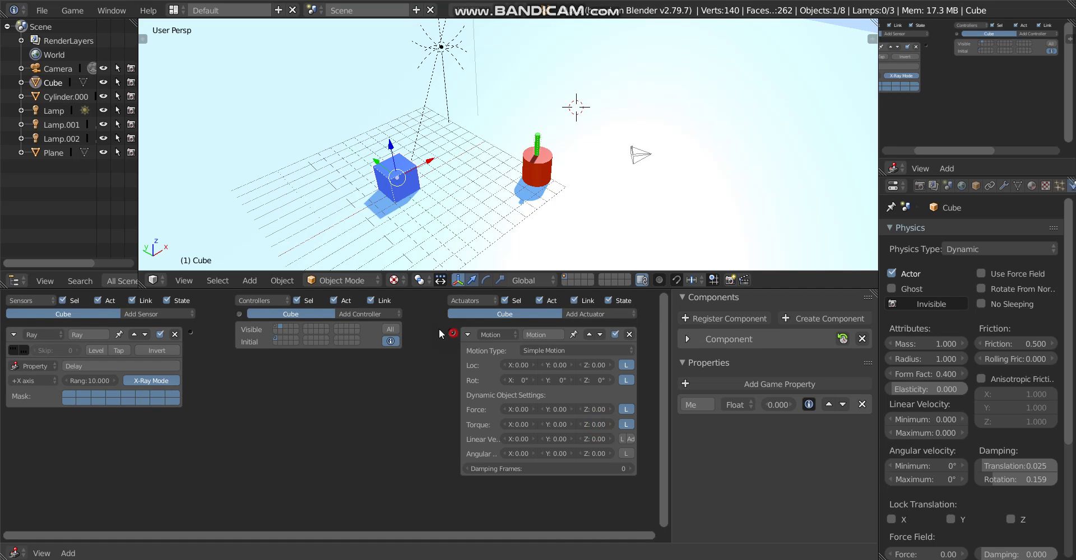
pyautogui.moveTo(453, 333); pyautogui.dragTo(191, 333)
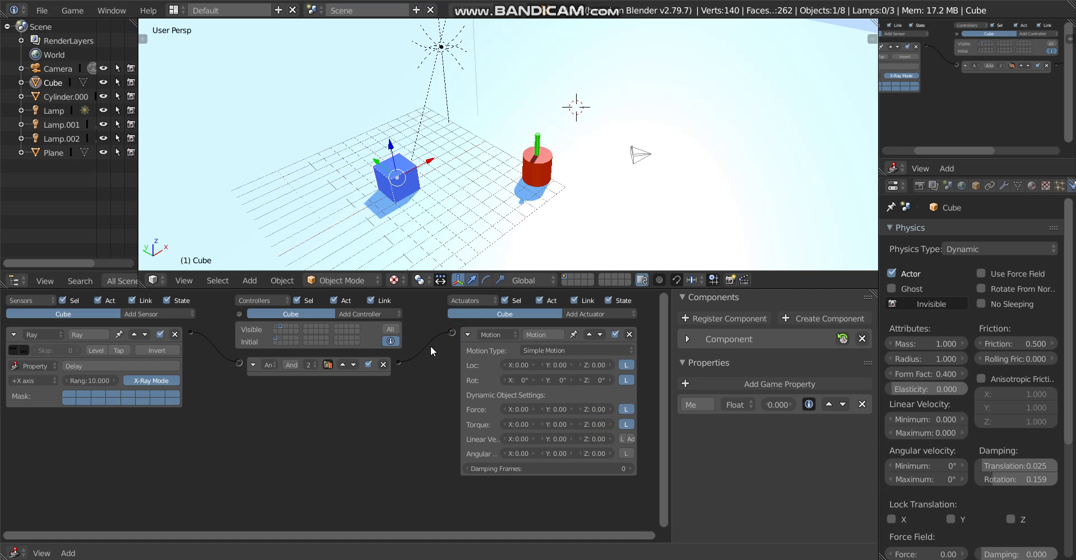
# Rename the Motion actuator Motion-Y and set its Y location to -0.02.
pyautogui.click(552, 335)
pyautogui.click(555, 364)
pyautogui.write('0.02')
pyautogui.click(548, 364)
pyautogui.doubleClick(548, 365)
# Invert the Ray sensor's output and test-run the game to check the cube's movement.
pyautogui.click(353, 398)
pyautogui.click(166, 354)
pyautogui.press('p')
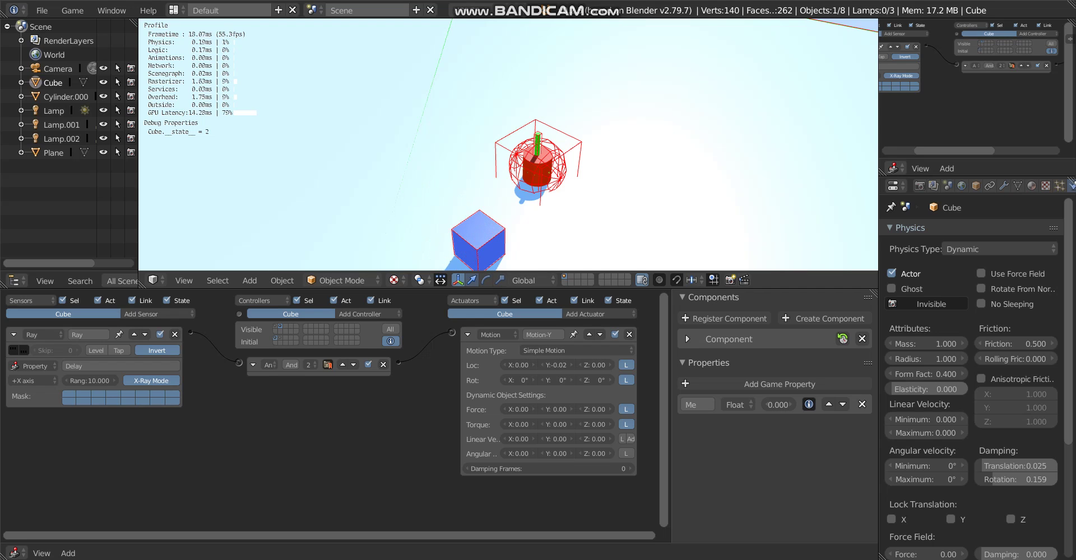
pyautogui.press('Escape')
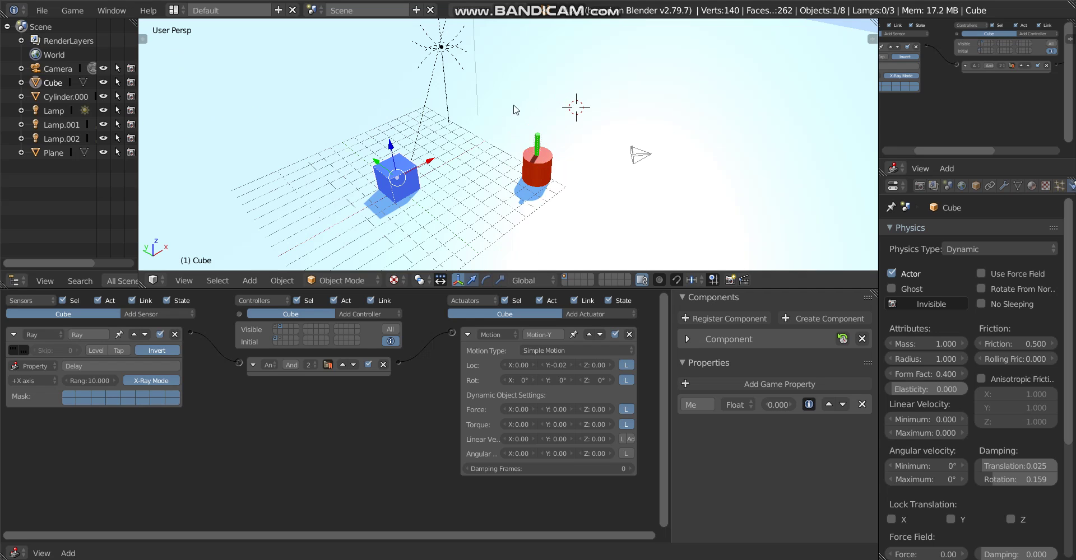
# Set the range of the cube's Ray sensor to 20.
pyautogui.rightClick(400, 178)
pyautogui.rightClick(391, 173)
pyautogui.click(95, 379)
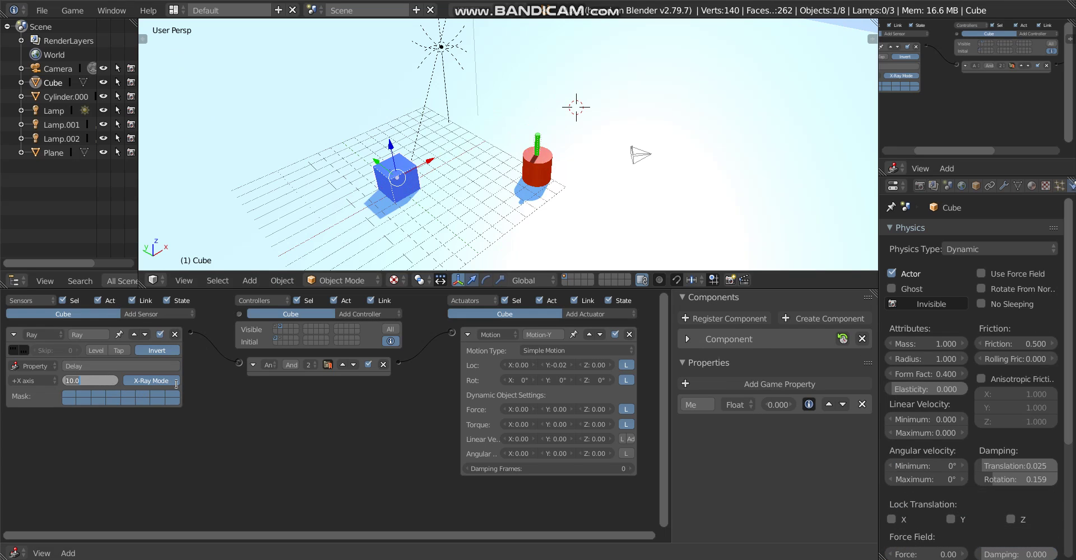
pyautogui.write('20')
pyautogui.click(220, 437)
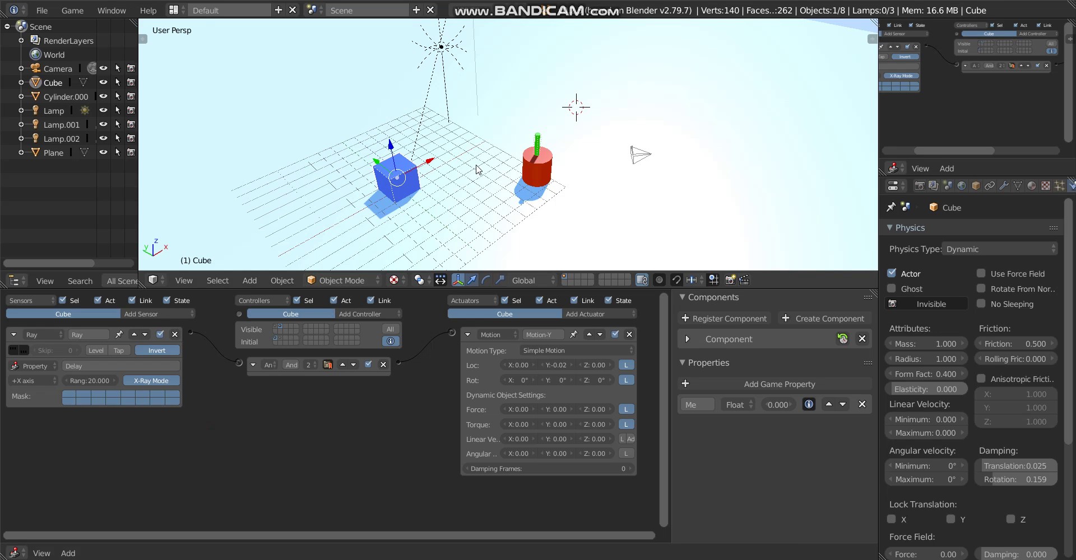
# Select the enemy's green rod and copy the name of its game property.
pyautogui.moveTo(478, 169); pyautogui.dragTo(480, 153, button='middle')
pyautogui.rightClick(526, 166)
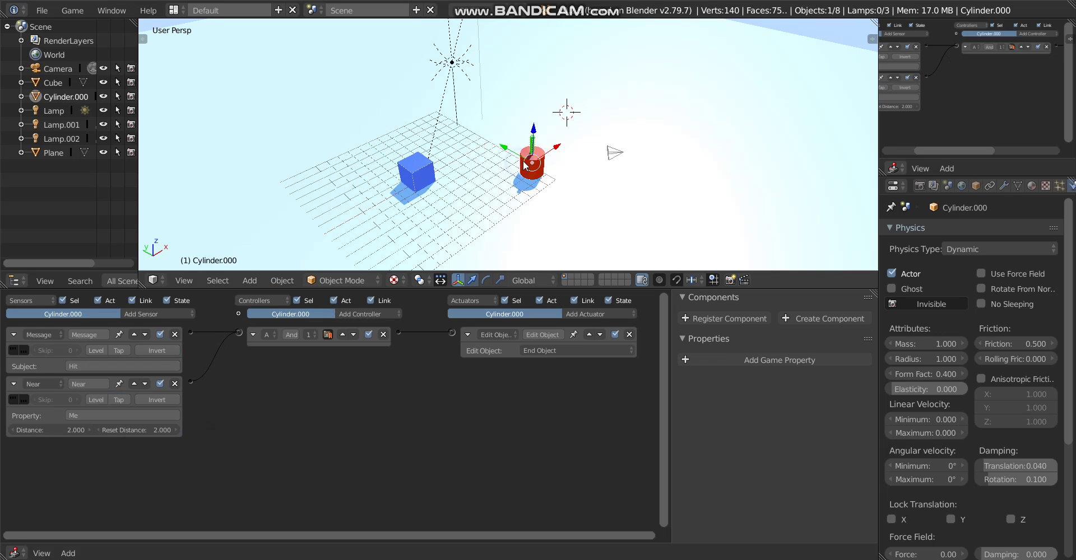
pyautogui.rightClick(525, 166)
pyautogui.click(700, 382)
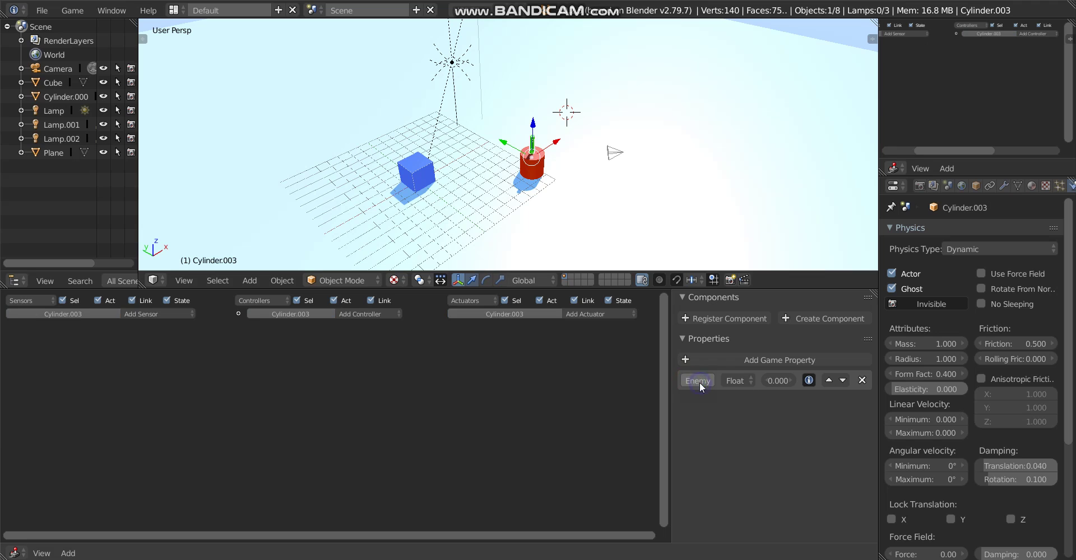
pyautogui.rightClick(613, 387)
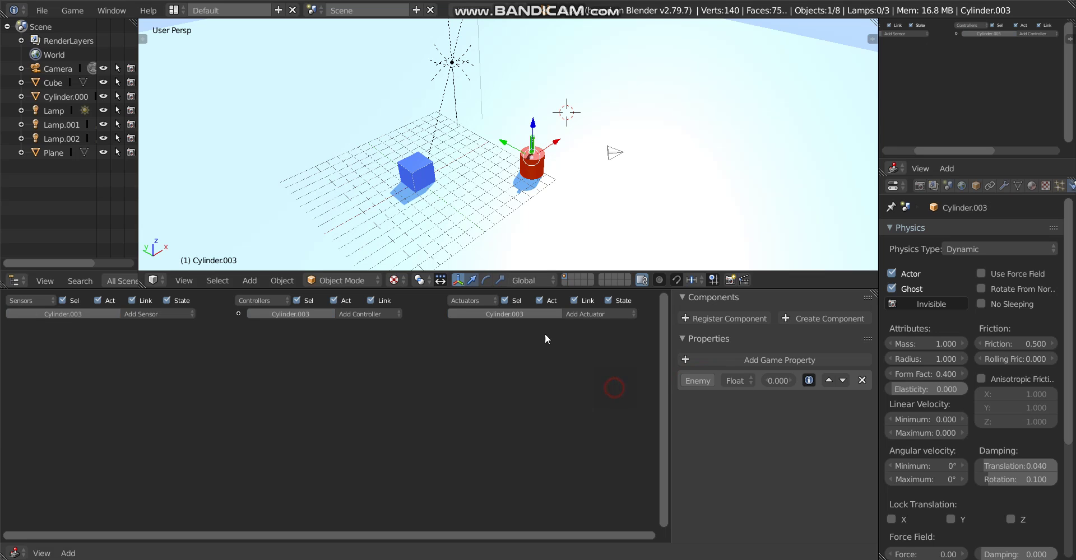
# Set the property that the cube's Ray sensor detects to Enemy and test-run the game.
pyautogui.rightClick(417, 190)
pyautogui.click(92, 366)
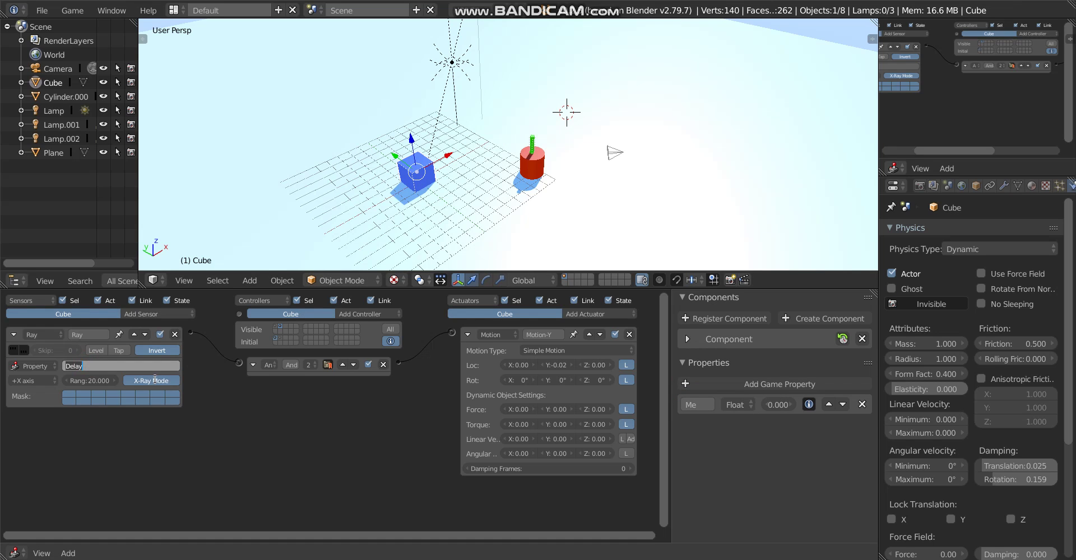
pyautogui.write('Enemy')
pyautogui.press('Return')
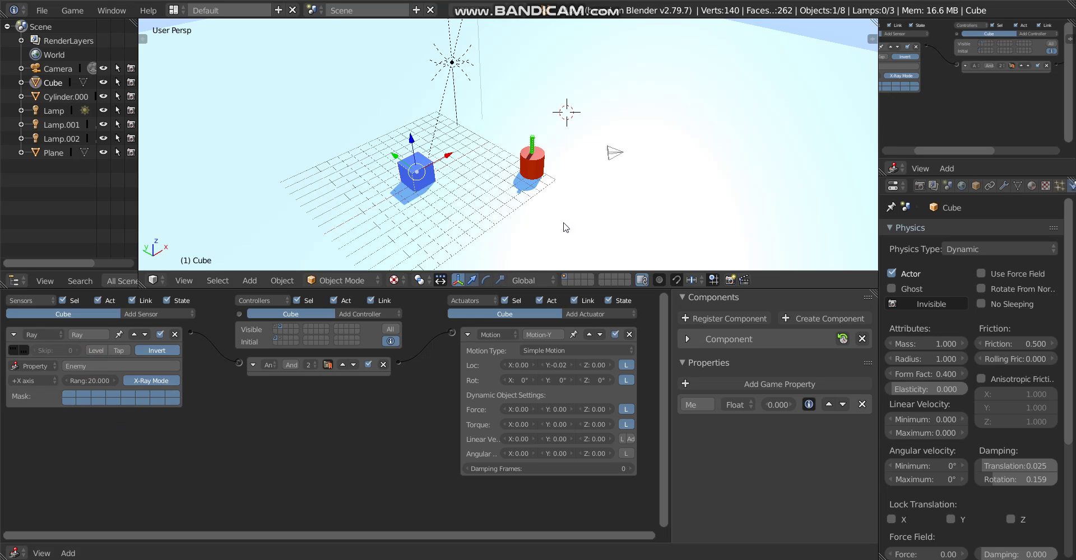
pyautogui.press('p')
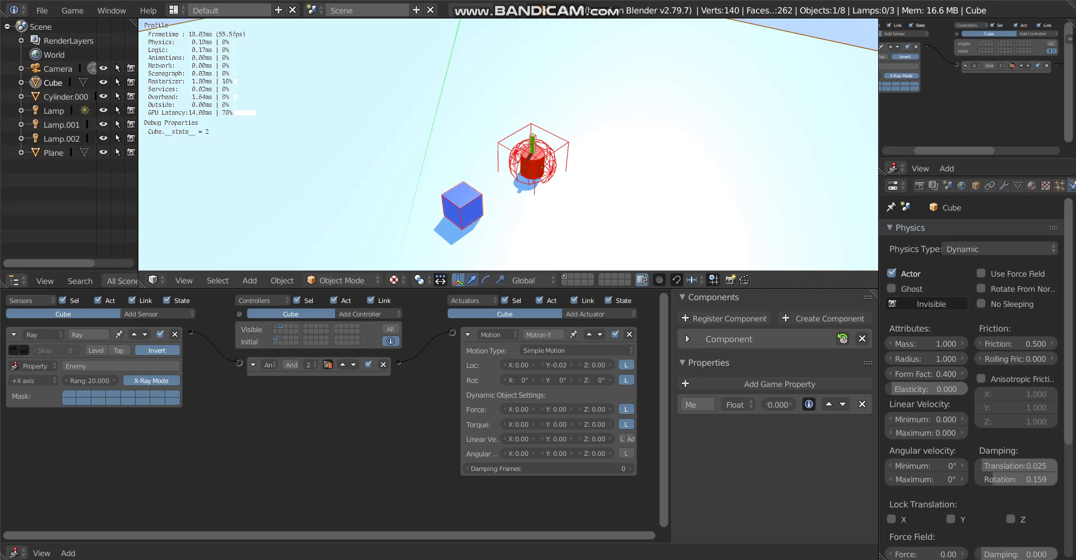
pyautogui.press('Escape')
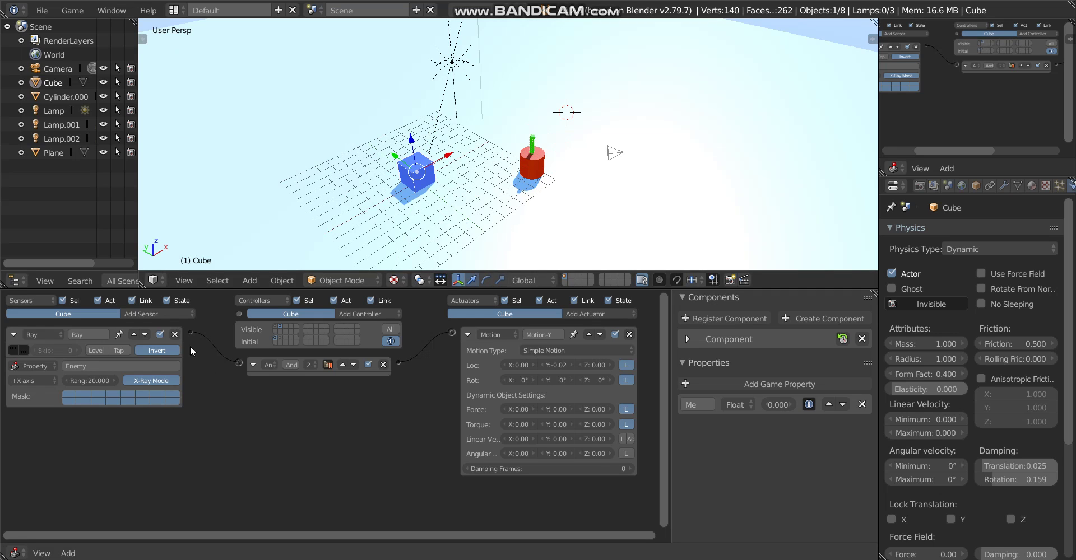
# Add a second And controller to the cube's second state.
pyautogui.click(340, 314)
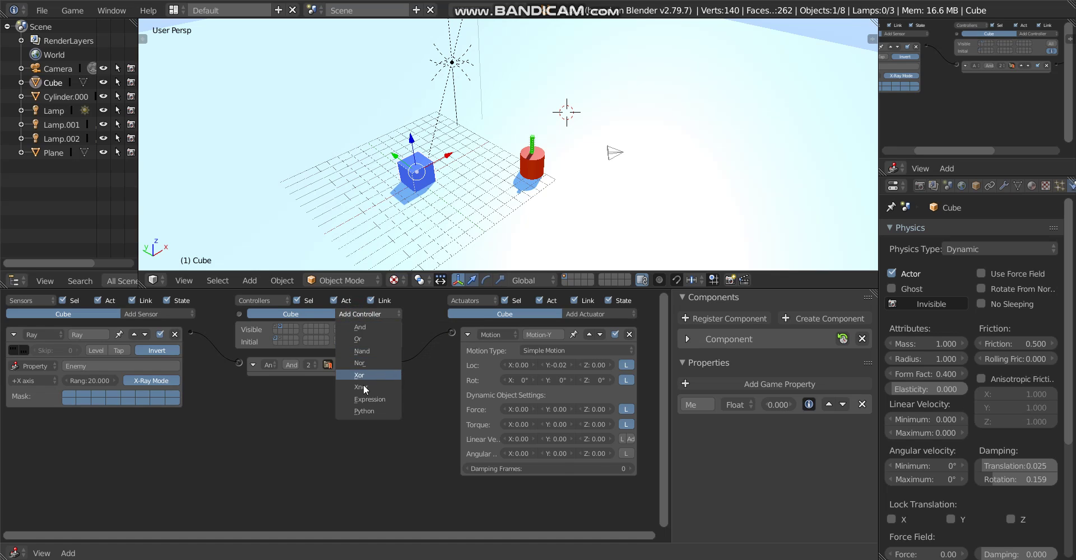
pyautogui.click(379, 327)
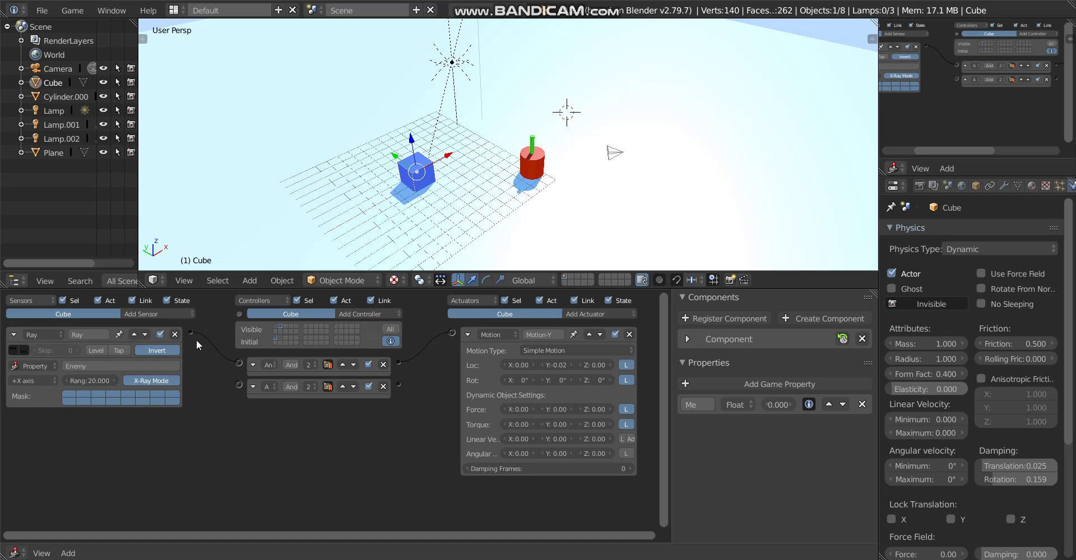
# Link the cube's Ray sensor to the second And controller and add a Motion actuator.
pyautogui.moveTo(222, 367); pyautogui.dragTo(239, 385)
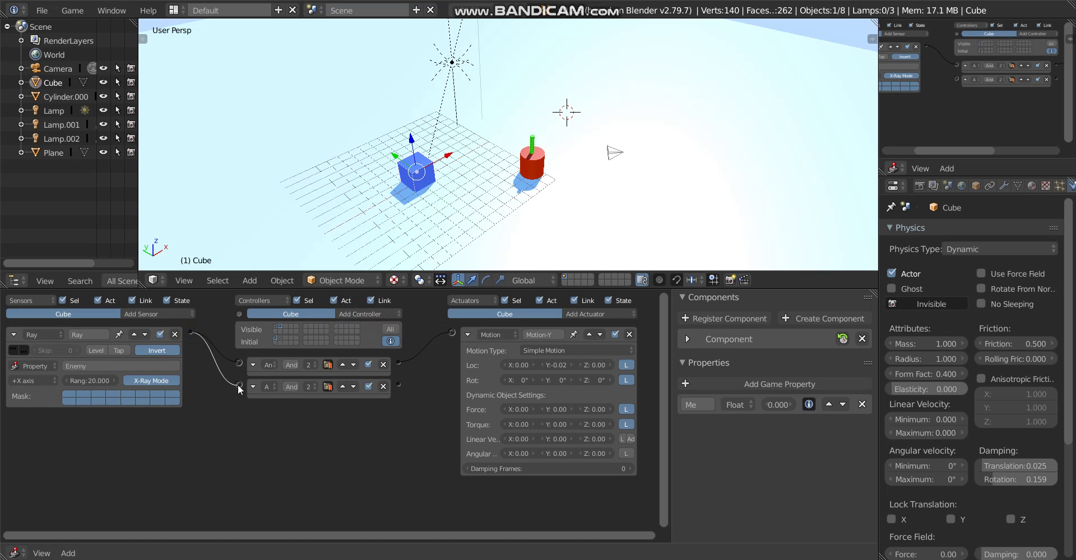
pyautogui.click(582, 314)
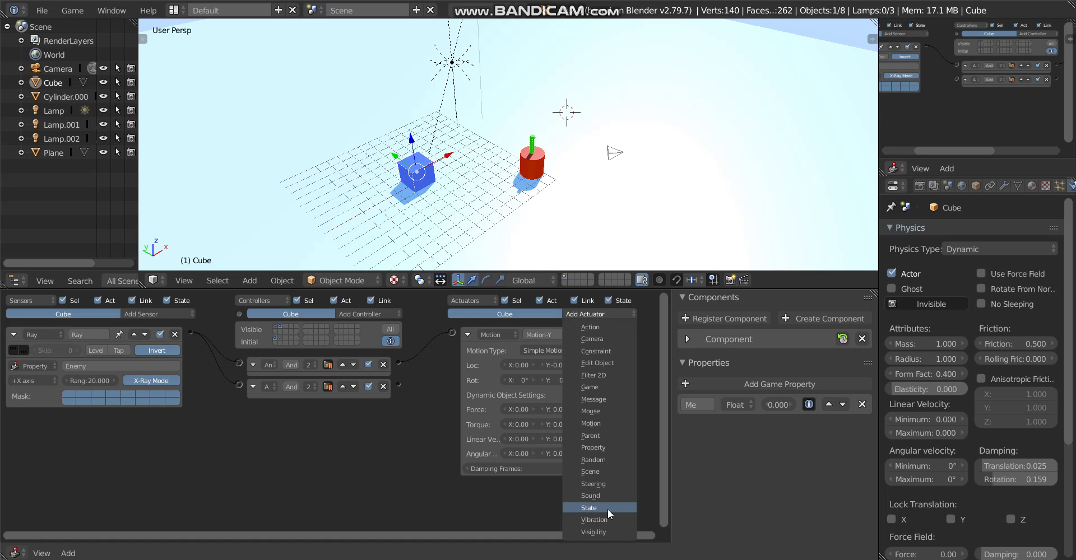
pyautogui.click(607, 424)
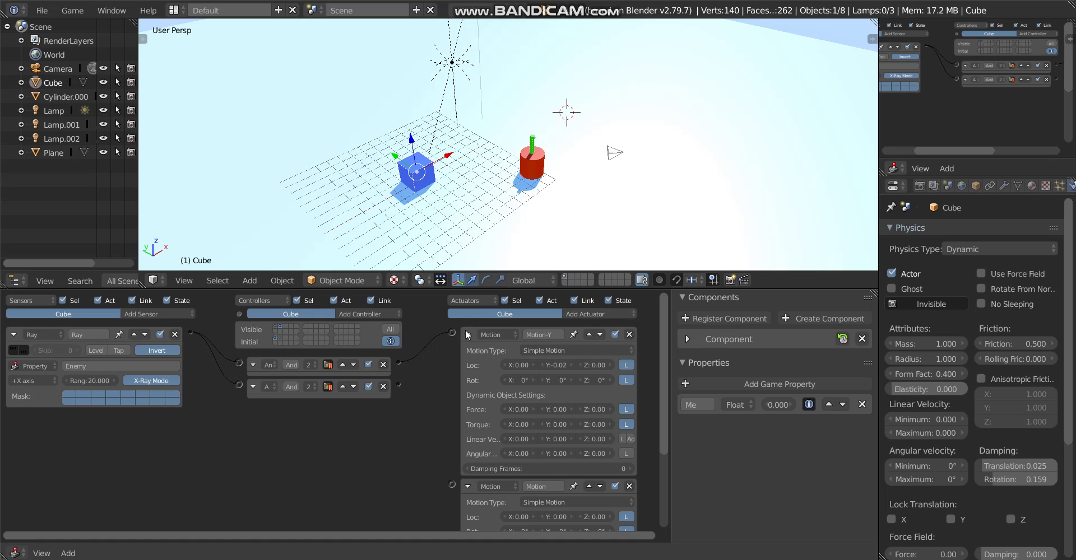
# Rename the new Motion actuator as "move ahead" and link the second And controller to it.
pyautogui.click(467, 335)
pyautogui.click(547, 353)
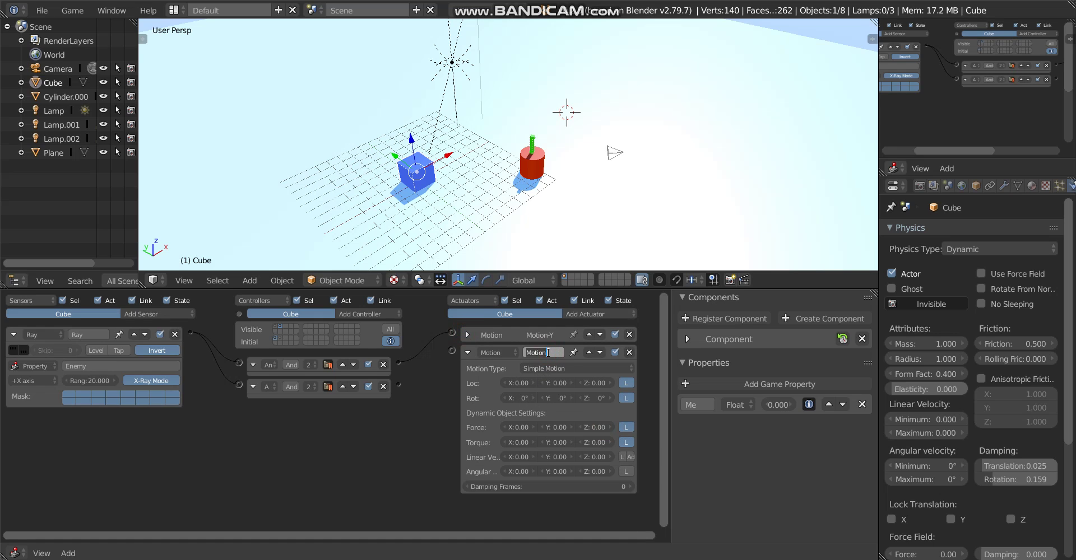
pyautogui.write('mo')
pyautogui.write('ve ahead')
pyautogui.press('Return')
pyautogui.moveTo(449, 363); pyautogui.dragTo(452, 351)
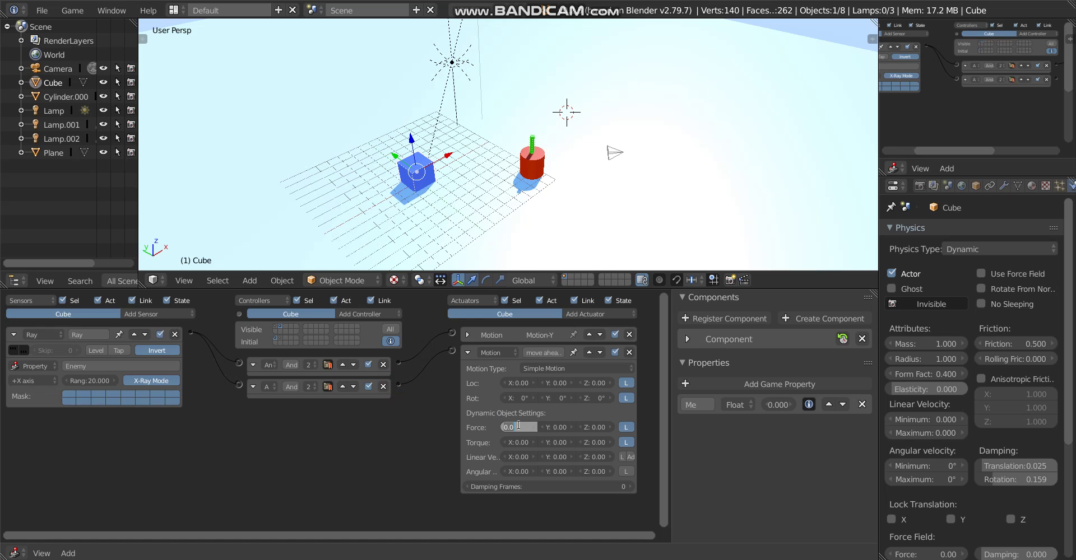
# Set the move ahead actuator's X location value to 0.02 and test-run the game.
pyautogui.click(519, 384)
pyautogui.write('0.02')
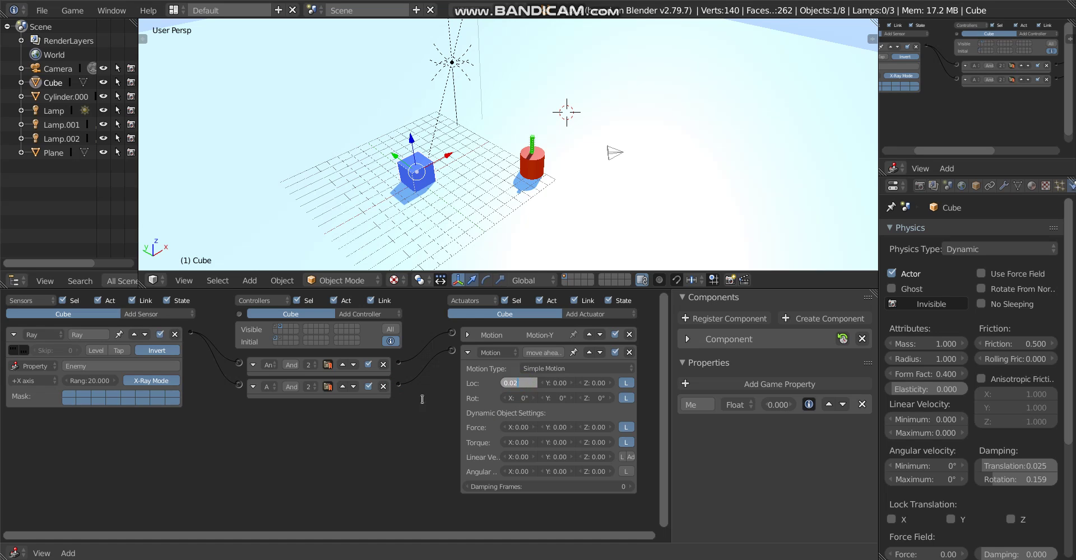
pyautogui.press('Return')
pyautogui.press('p')
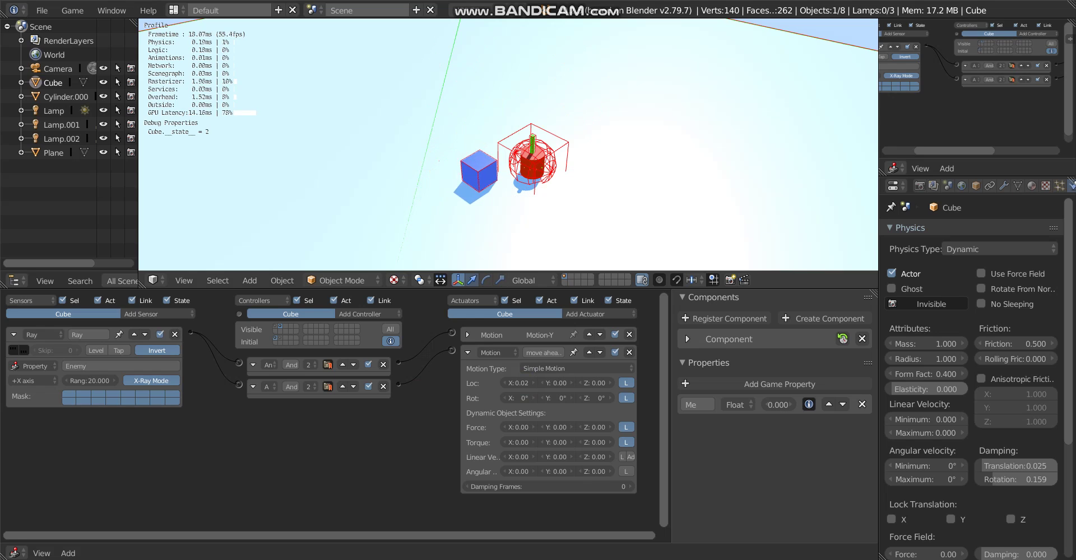
pyautogui.press('Escape')
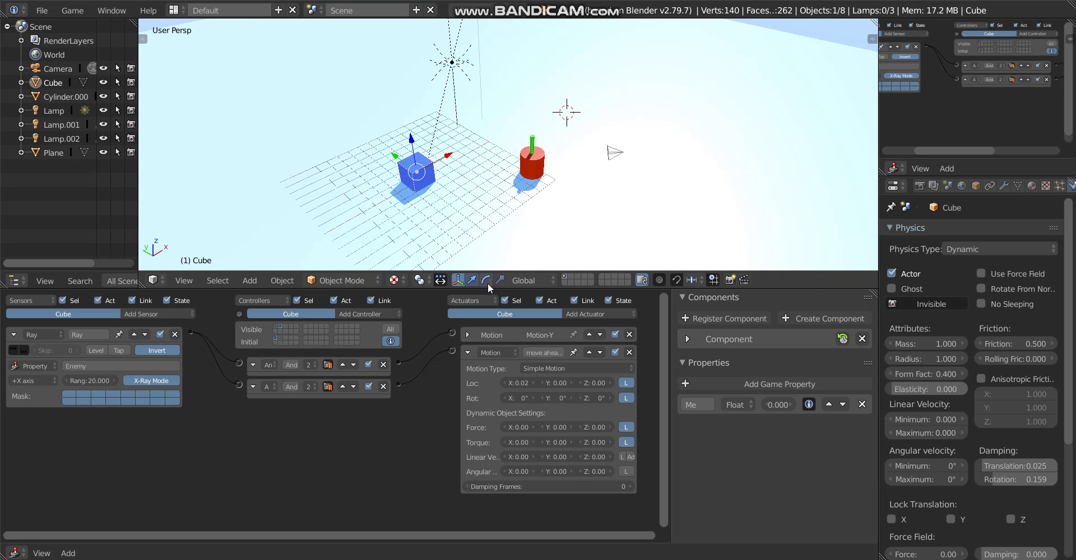
# Change the cube's second controller to the Nand type and test-run the game.
pyautogui.click(268, 387)
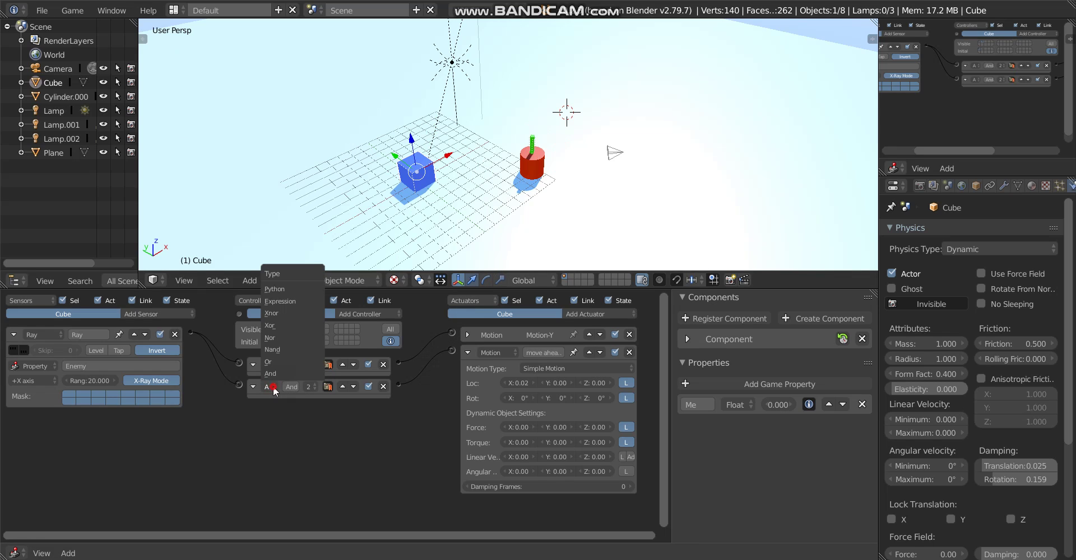
pyautogui.click(285, 351)
pyautogui.click(284, 419)
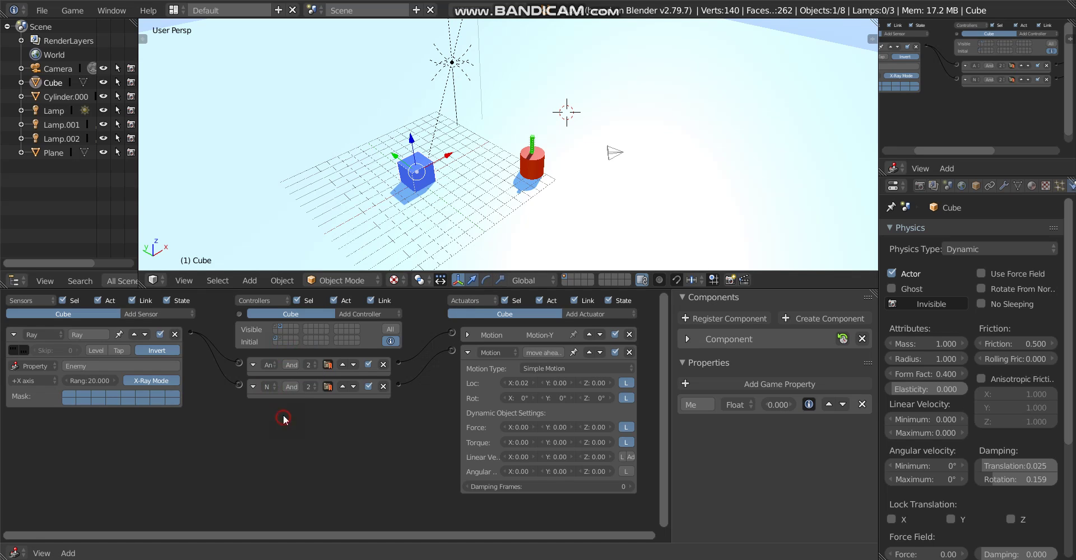
pyautogui.click(406, 217)
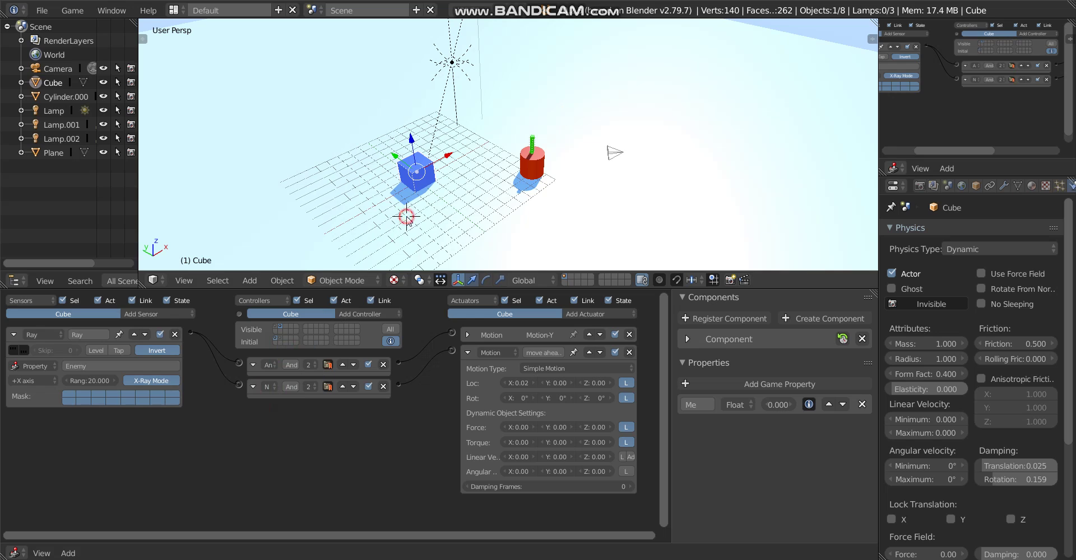
pyautogui.press('p')
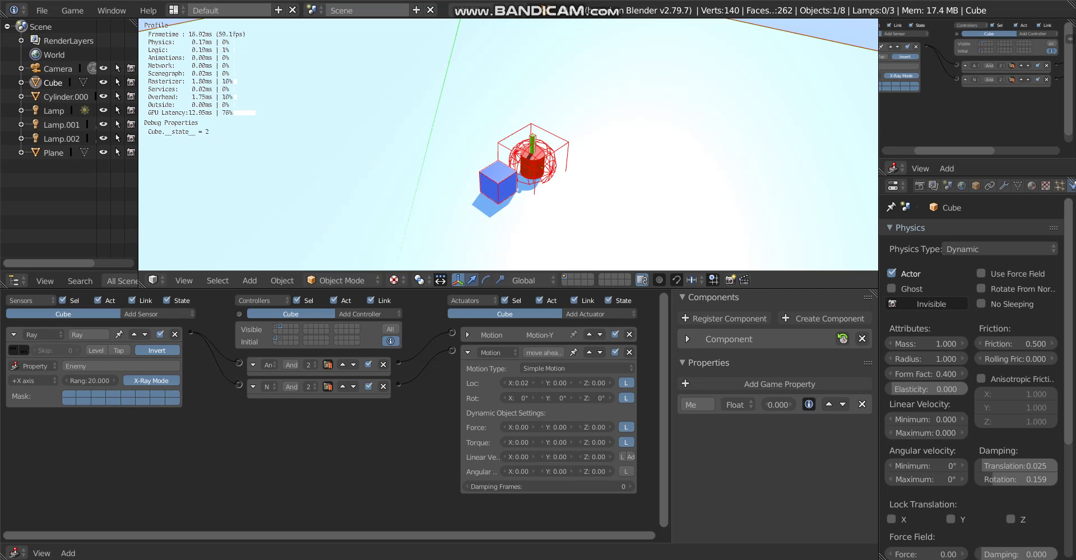
pyautogui.press('Escape')
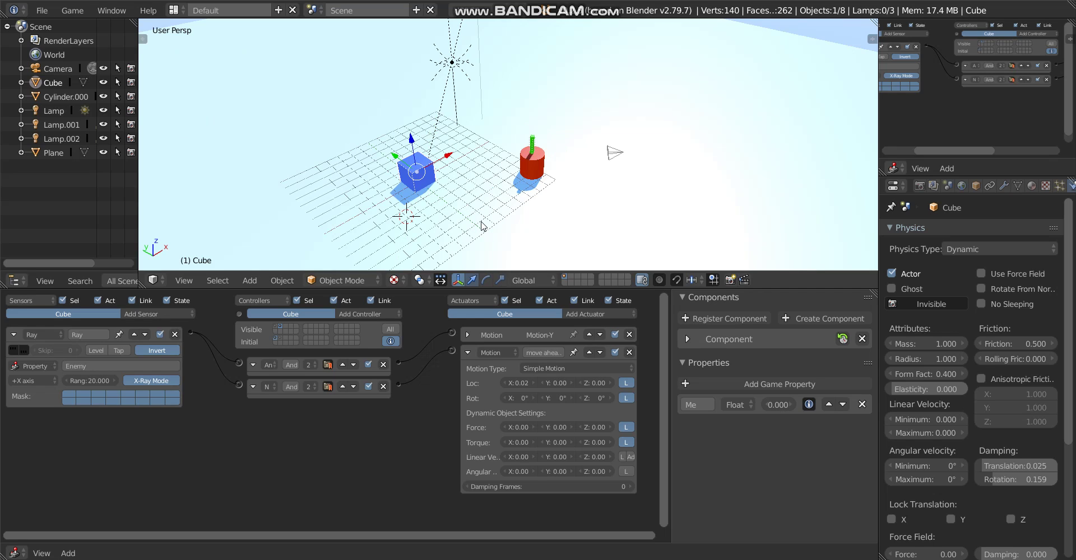
# Add a Near sensor to the cube that detects the Enemy property within a distance of 2.
pyautogui.click(148, 314)
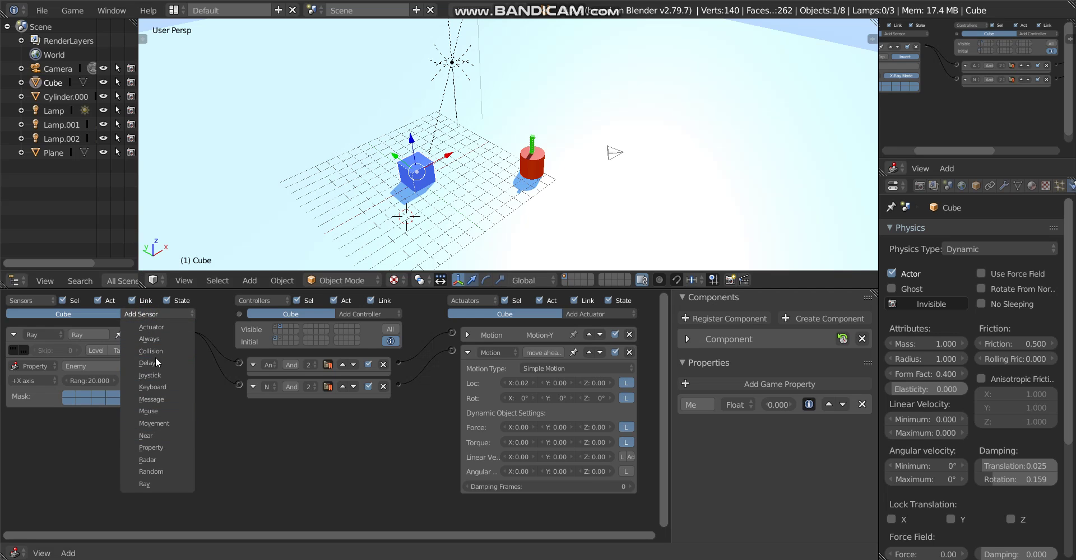
pyautogui.click(154, 437)
pyautogui.click(123, 449)
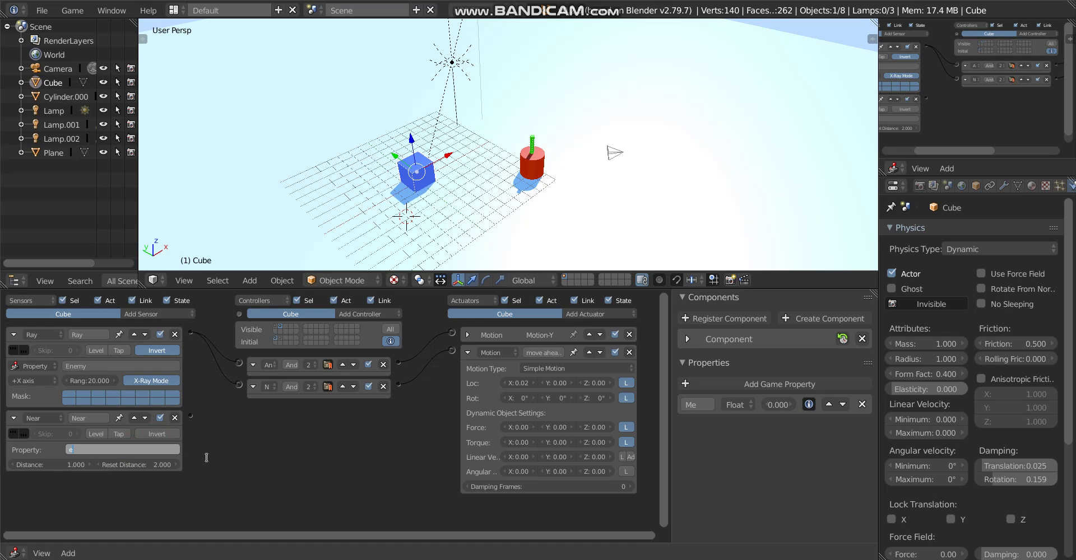
pyautogui.write('enemy')
pyautogui.press('Return')
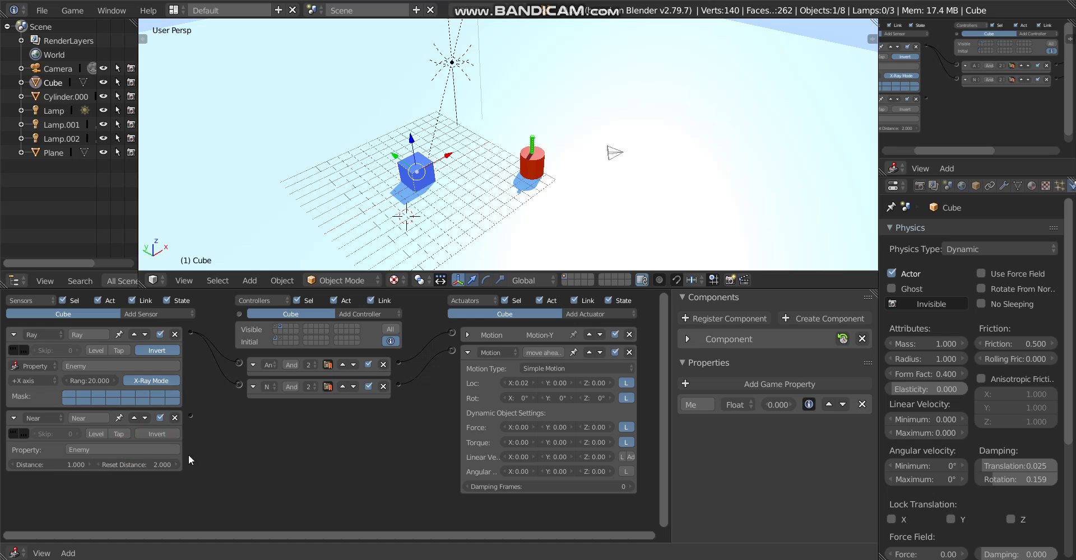
pyautogui.click(62, 465)
pyautogui.write('2')
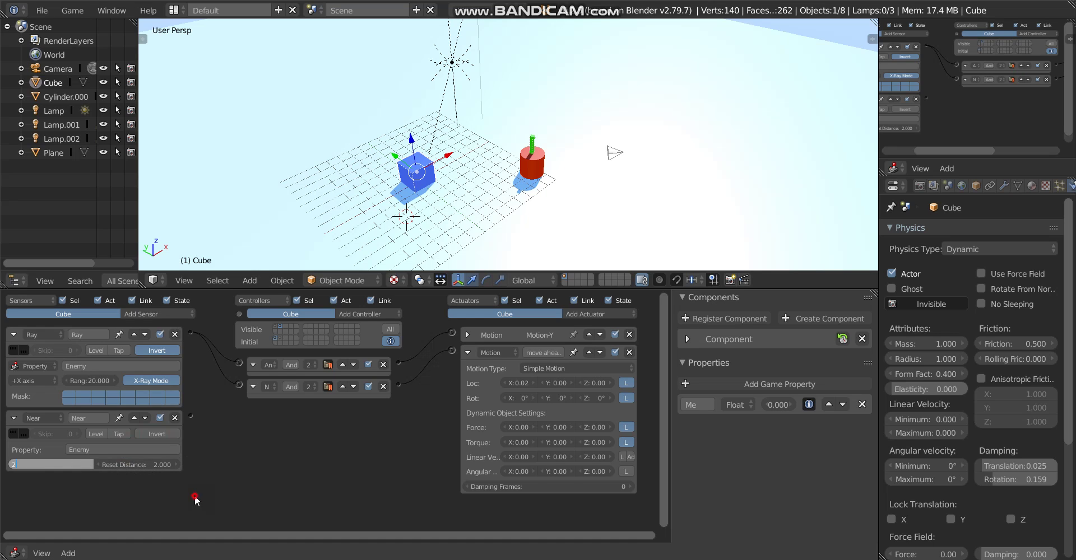
pyautogui.press('Return')
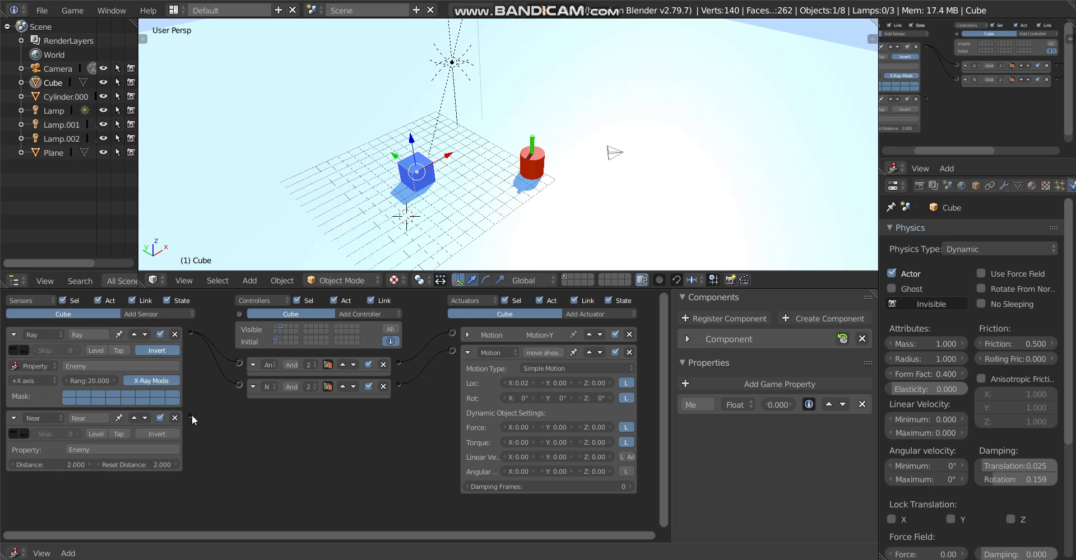
# Add another And controller to the cube's second state and link the Near sensor to it.
pyautogui.click(368, 319)
pyautogui.click(364, 356)
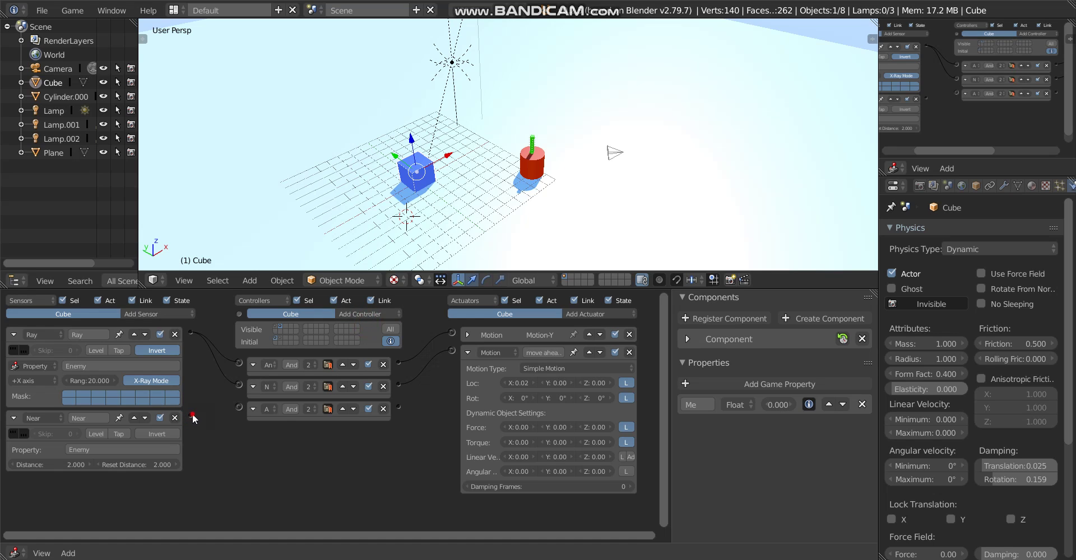
pyautogui.moveTo(235, 411); pyautogui.dragTo(239, 407)
# Add a Message actuator with the subject Hit and link the Near sensor's And controller to it.
pyautogui.click(461, 352)
pyautogui.click(560, 314)
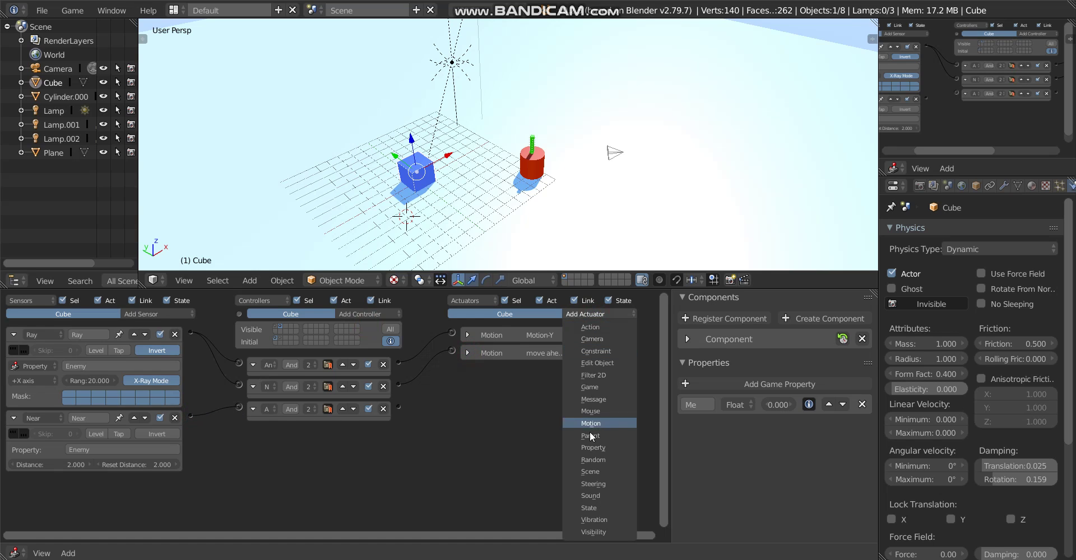
pyautogui.click(605, 399)
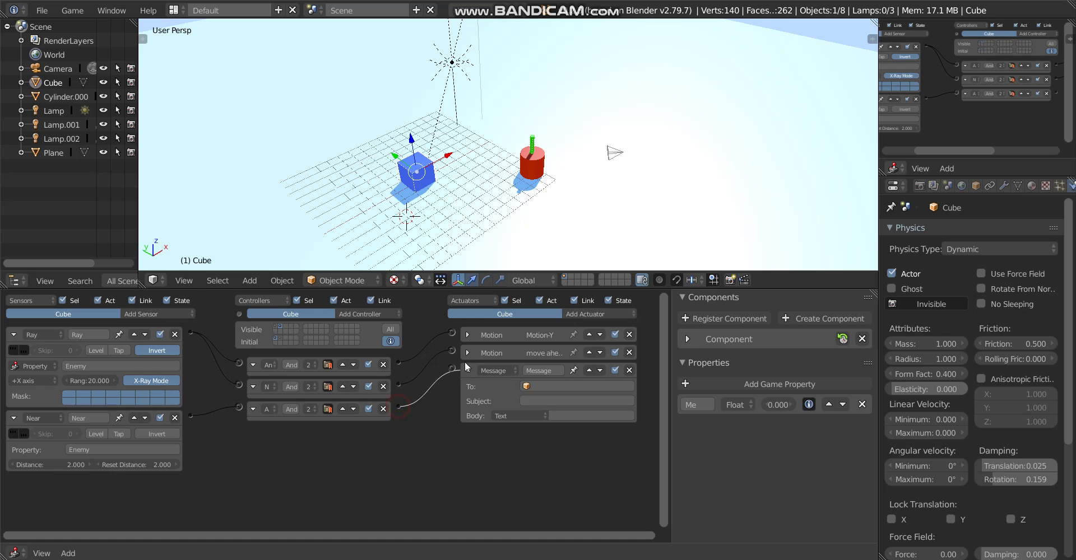
pyautogui.moveTo(465, 365); pyautogui.dragTo(451, 368)
pyautogui.click(555, 400)
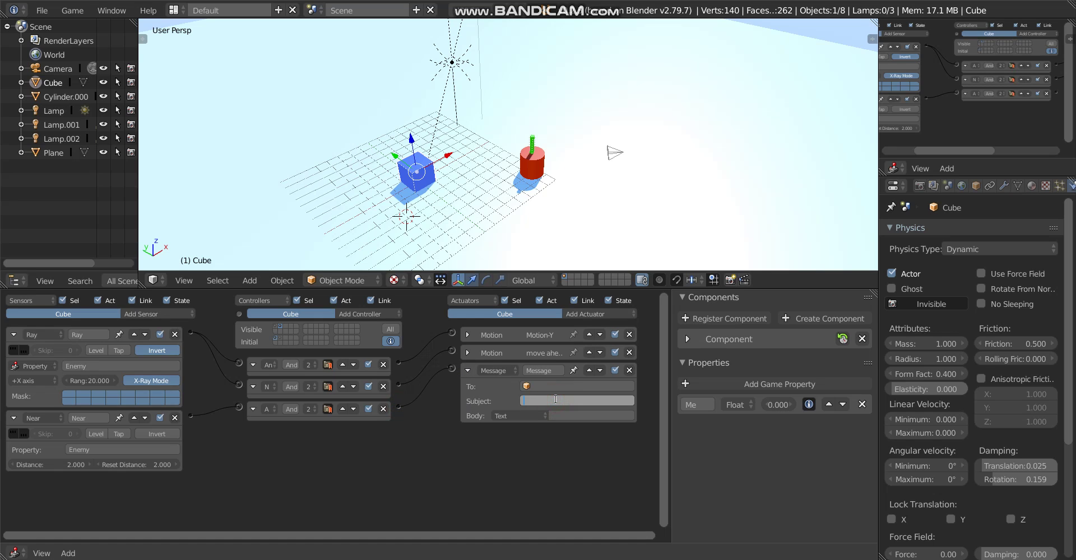
pyautogui.write('Hit')
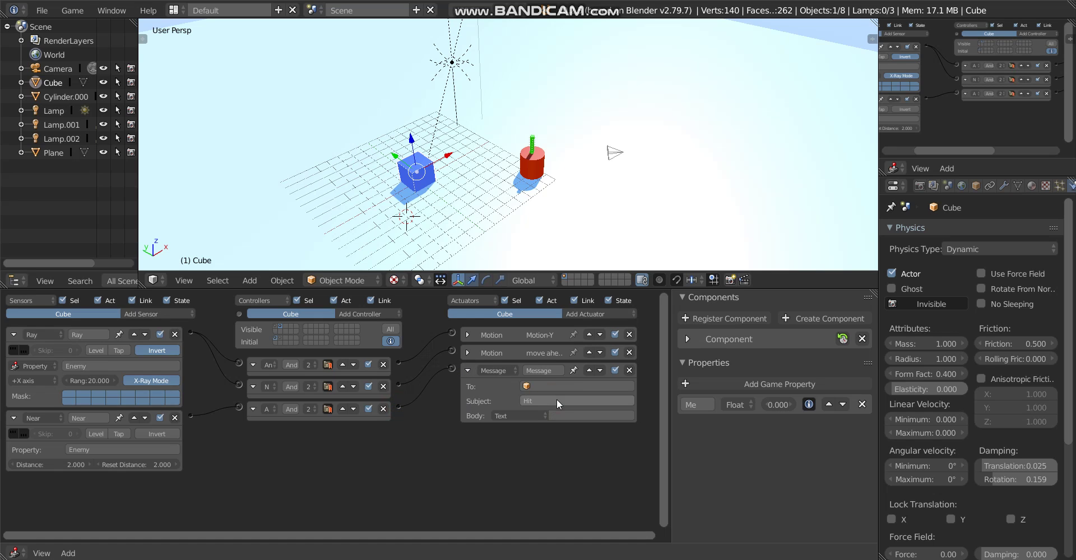
pyautogui.press('Return')
# Collapse the Ray and Near sensors and add a Radar sensor that detects the Enemy property.
pyautogui.click(20, 419)
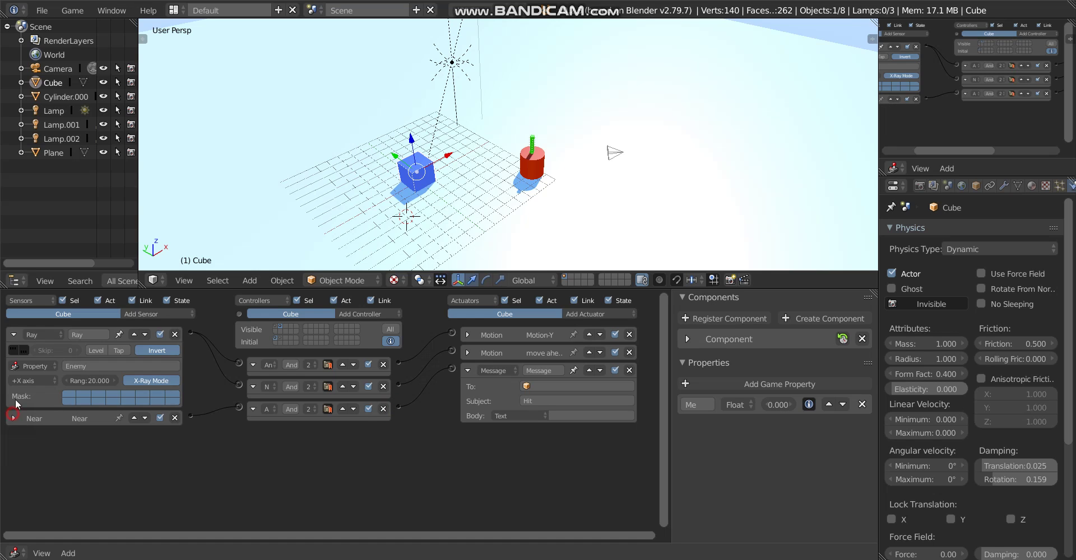
pyautogui.click(11, 336)
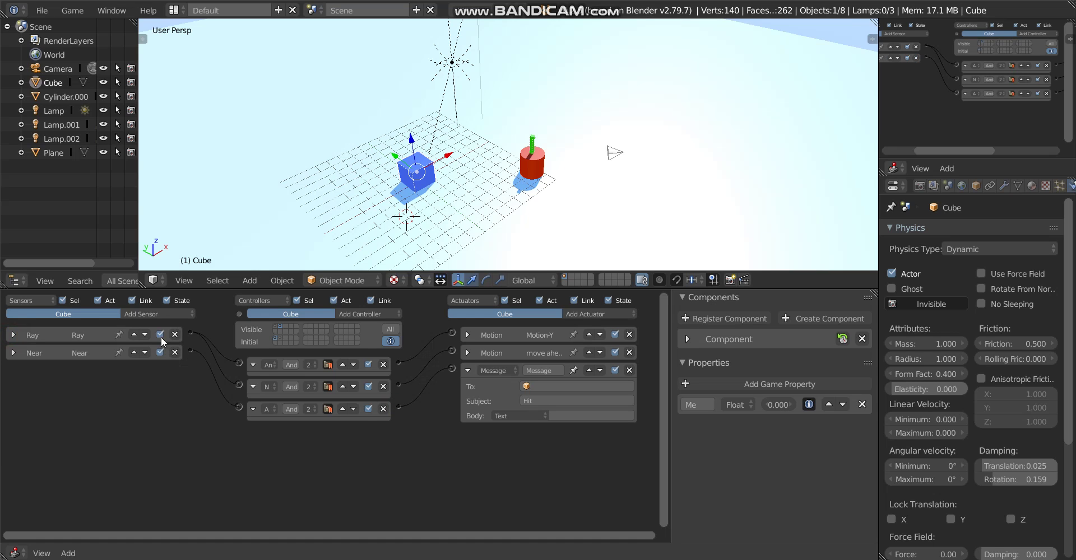
pyautogui.click(174, 314)
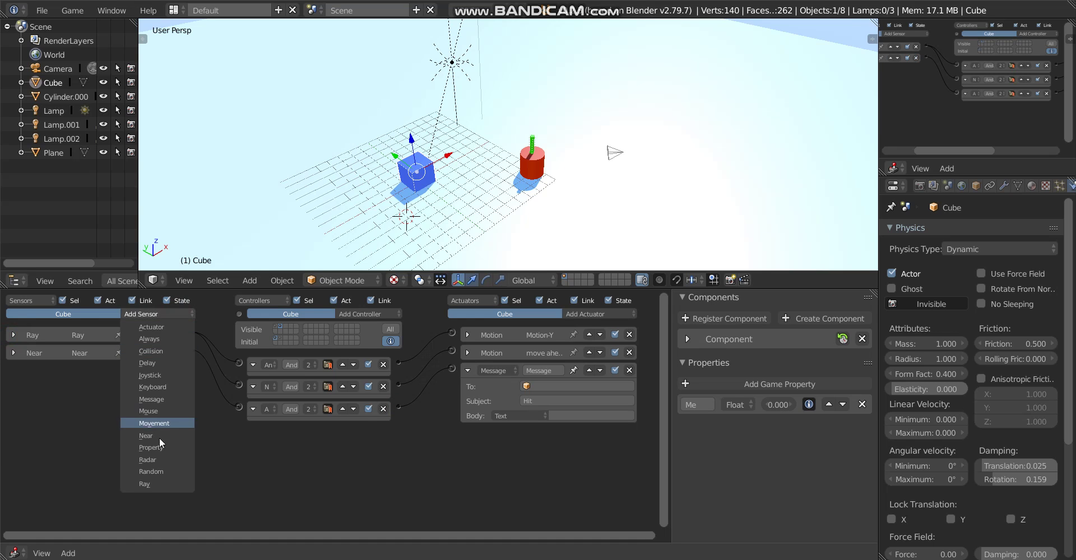
pyautogui.click(157, 459)
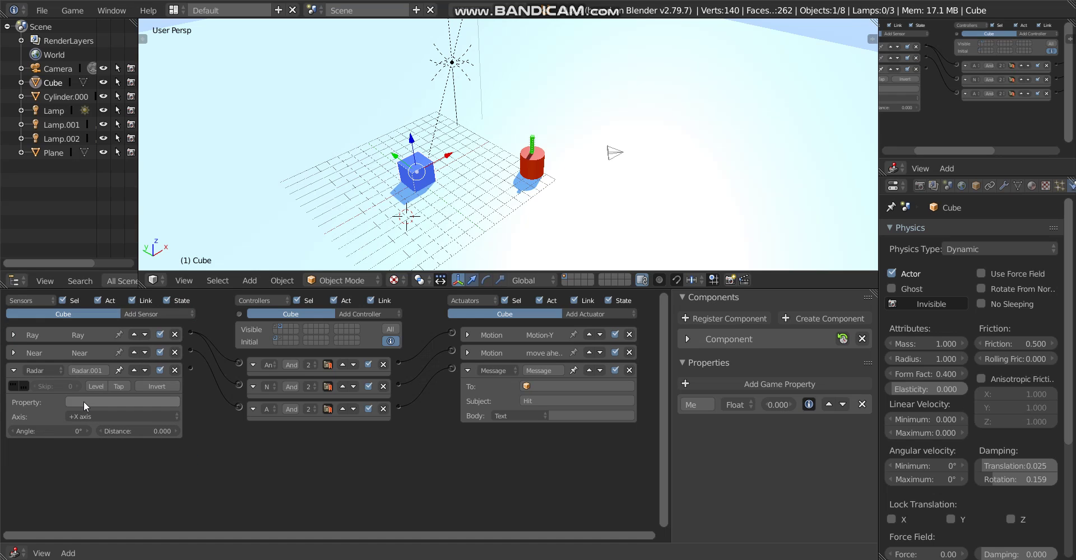
pyautogui.click(83, 402)
pyautogui.write('Enemy')
pyautogui.press('Return')
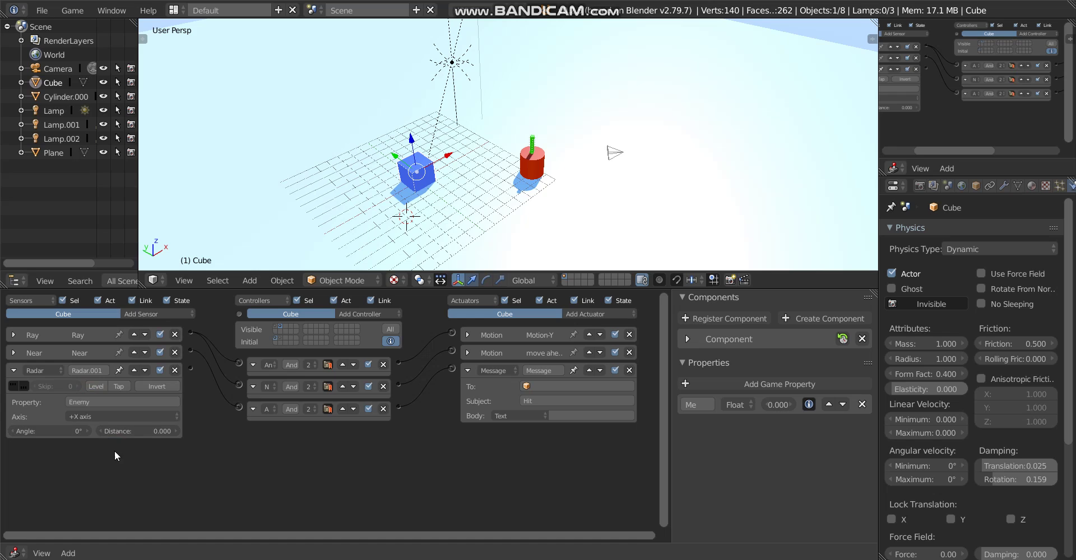
# Set the new Radar sensor's angle to 160° and its distance to 20.
pyautogui.click(56, 432)
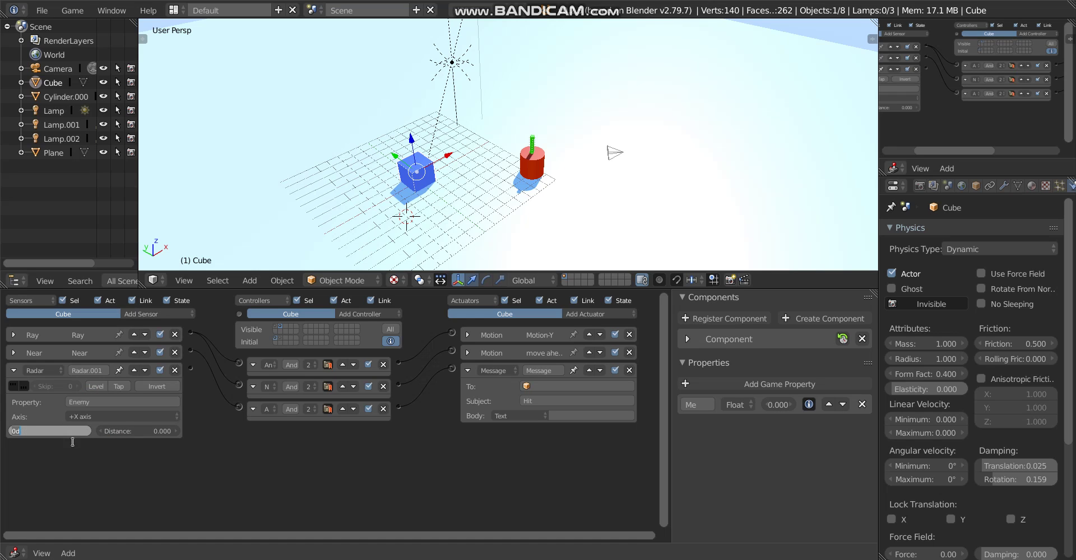
pyautogui.write('160')
pyautogui.press('Return')
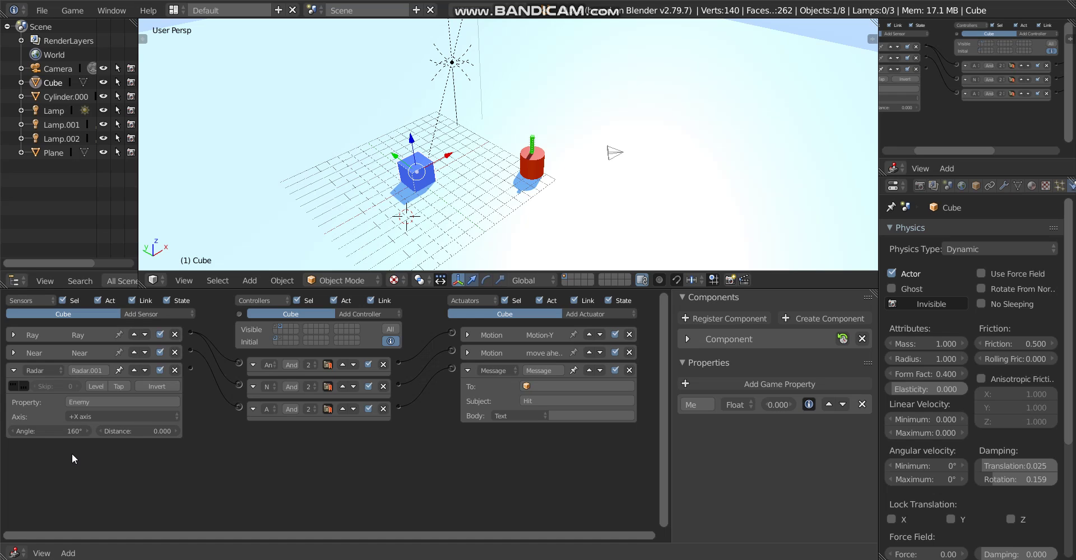
pyautogui.click(123, 432)
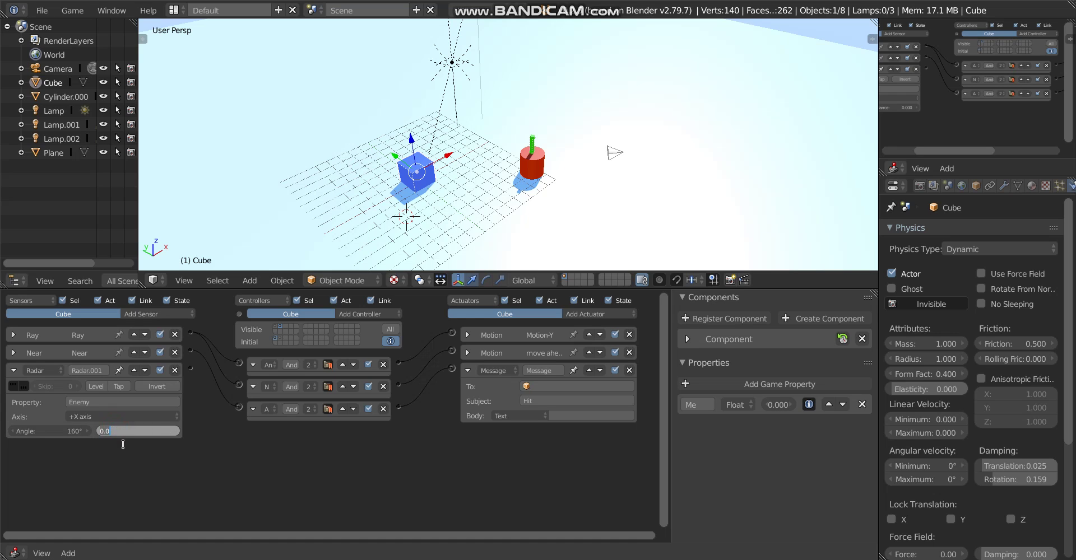
pyautogui.write('20')
pyautogui.press('Return')
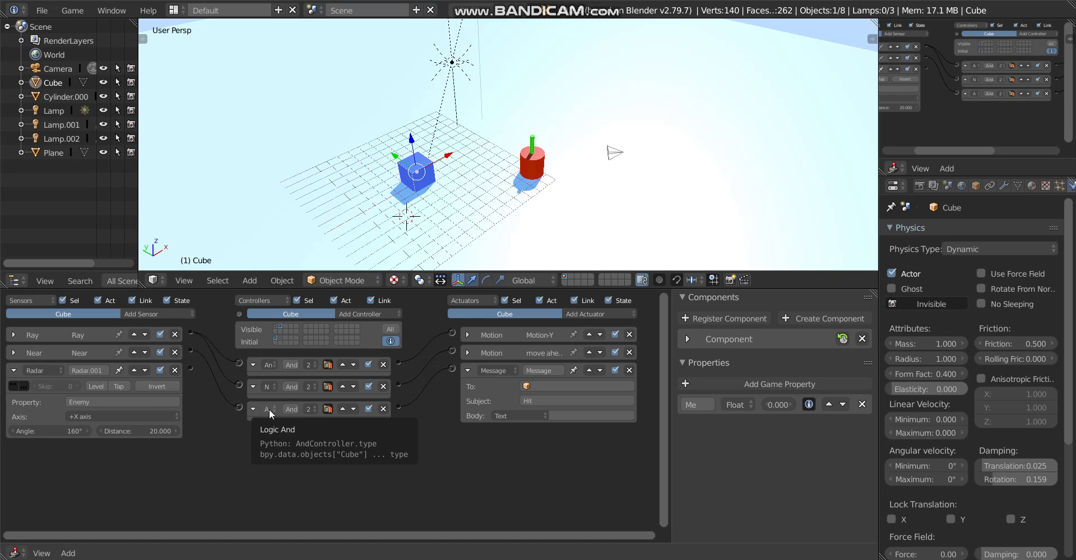
# Add an Expression controller to the cube and link the Radar sensor to it and to the Nand controller.
pyautogui.click(356, 315)
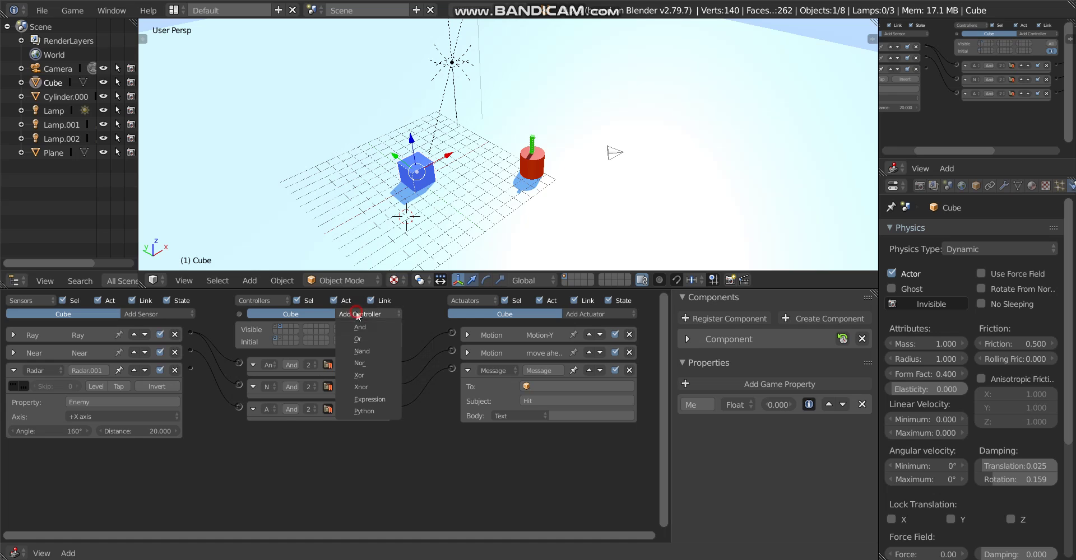
pyautogui.click(369, 400)
pyautogui.moveTo(191, 368); pyautogui.dragTo(238, 429)
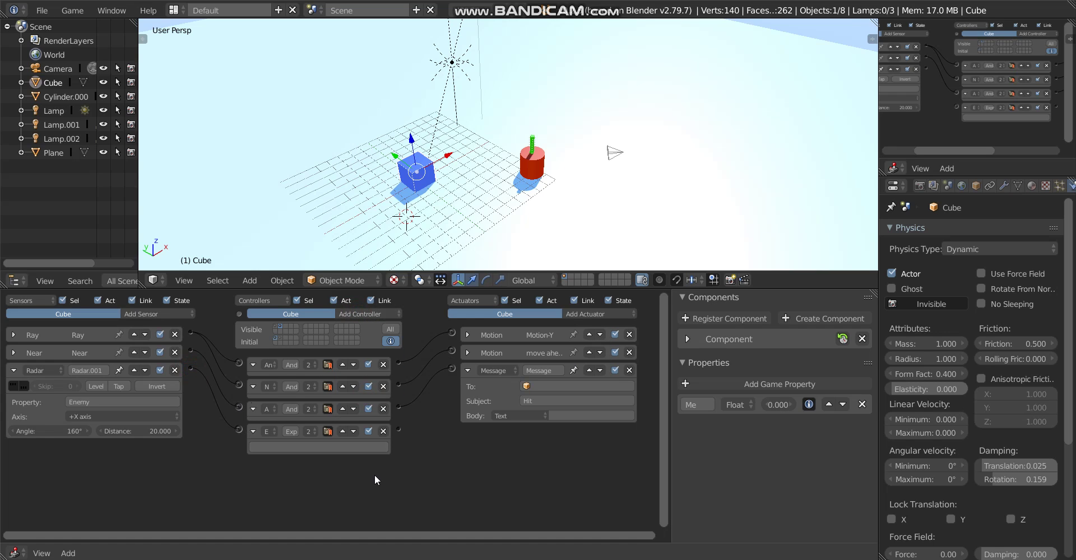
pyautogui.click(192, 371)
pyautogui.moveTo(237, 387); pyautogui.dragTo(239, 385)
# Add a Delay sensor to the cube and link it to the Expression controller.
pyautogui.click(177, 315)
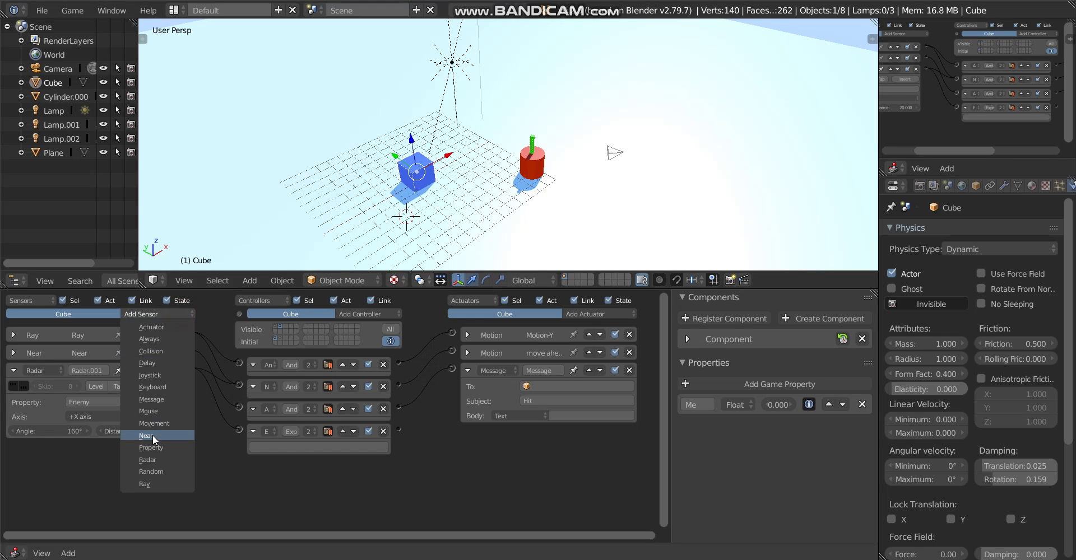
pyautogui.click(173, 363)
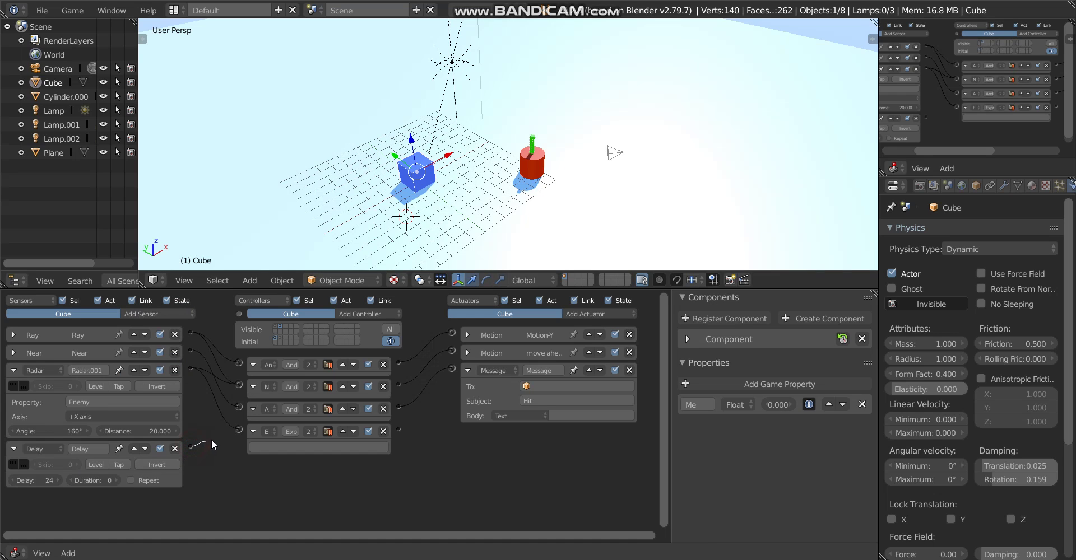
pyautogui.moveTo(237, 429); pyautogui.dragTo(239, 430)
# Set the Expression controller's expression to Radar.001 = False AND Delay =True.
pyautogui.click(272, 446)
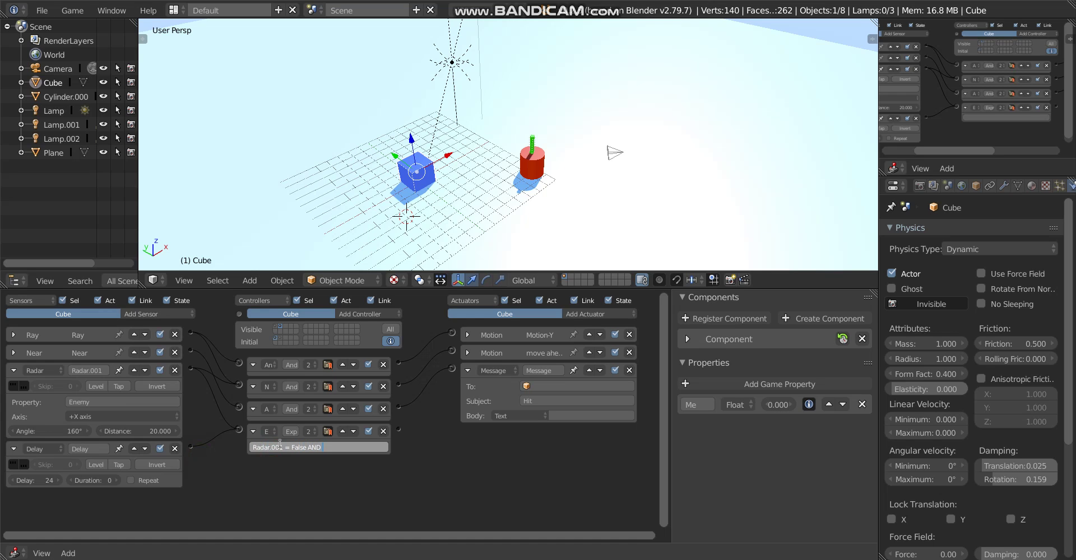
pyautogui.click(258, 481)
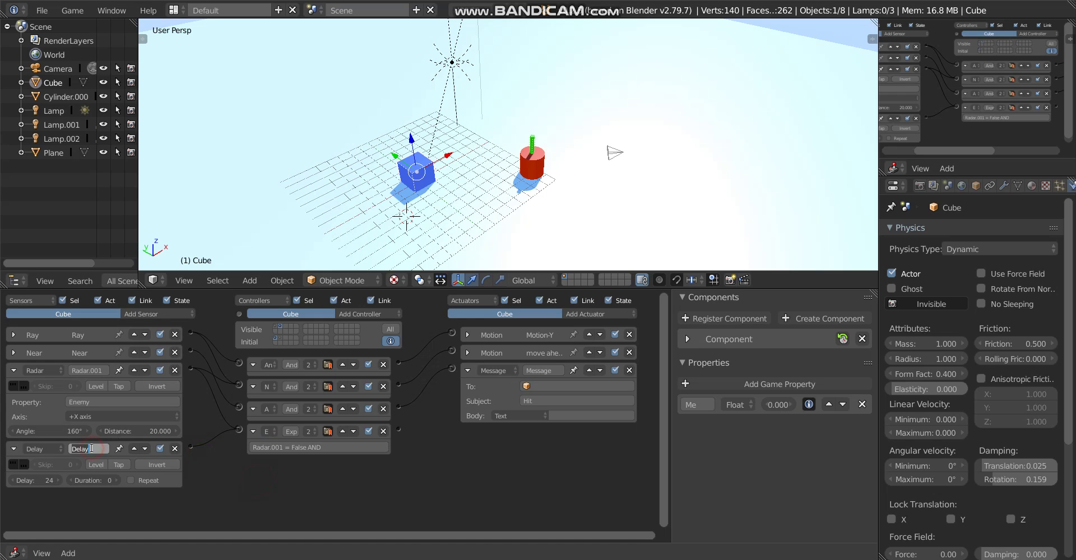
pyautogui.click(384, 471)
# Add a State actuator that sets state 1 and link the Expression controller to it.
pyautogui.click(585, 314)
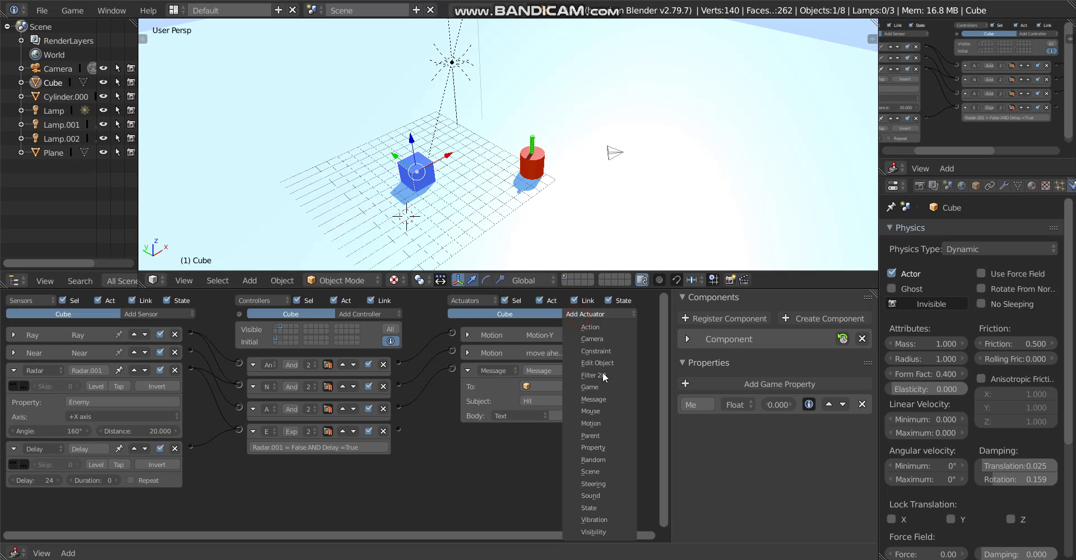
pyautogui.click(586, 504)
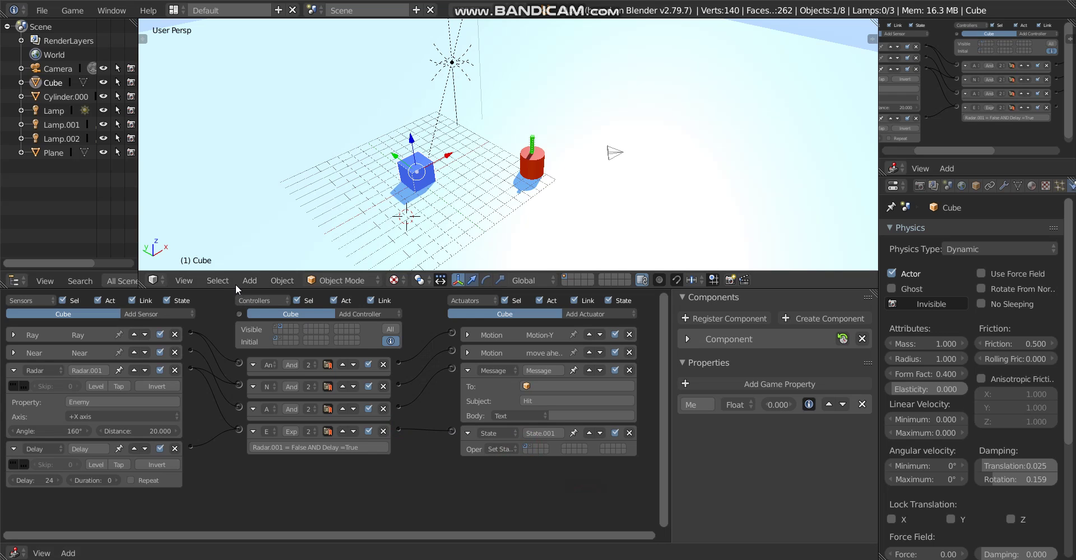
# Review the red cylinder's logic bricks and run the game to test the cube's behaviour.
pyautogui.rightClick(540, 172)
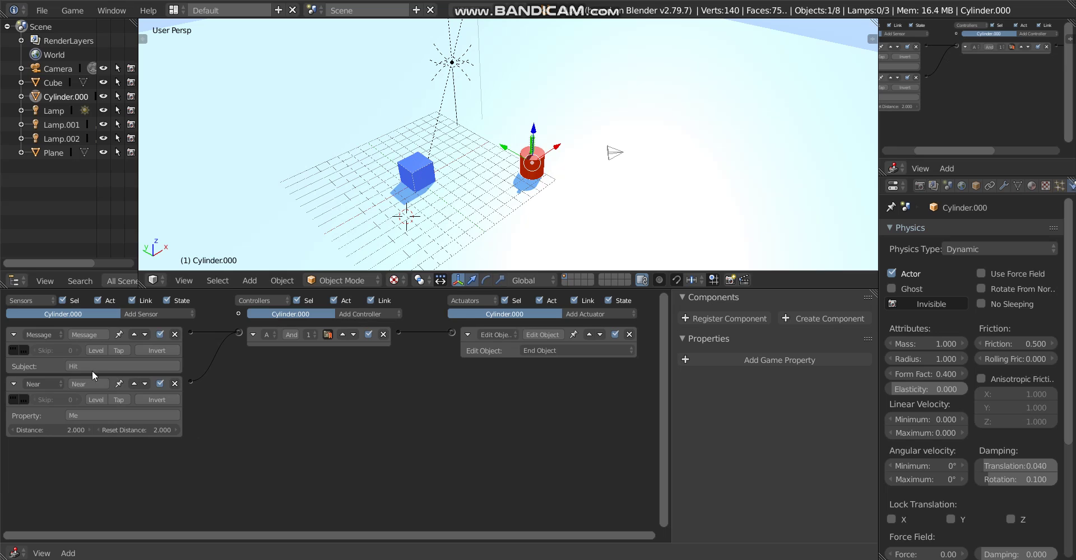
pyautogui.click(280, 406)
pyautogui.click(296, 435)
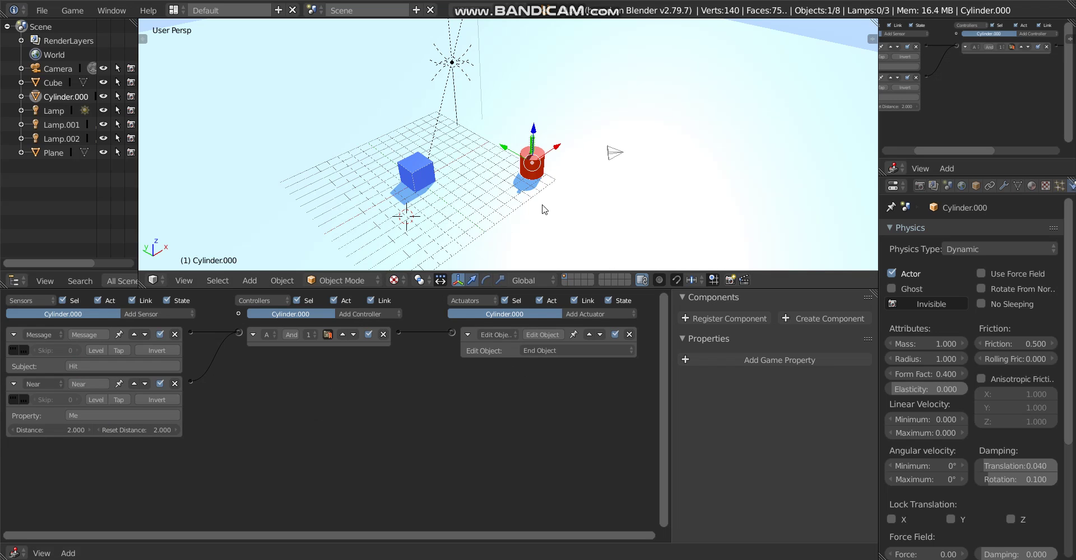
pyautogui.press('p')
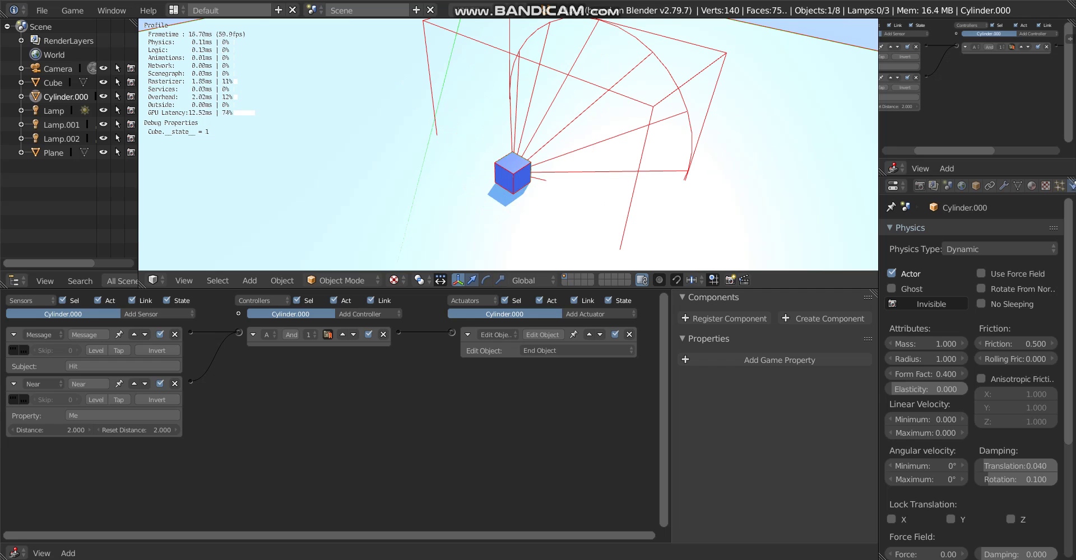
pyautogui.press('Escape')
# Duplicate the red cylinder and move the copy about 9.5 units along X and a short way along Y.
pyautogui.moveTo(543, 177); pyautogui.dragTo(548, 168, button='middle')
pyautogui.hotkey('shift', 'd')
pyautogui.click(551, 161)
pyautogui.press('g')
pyautogui.press('x')
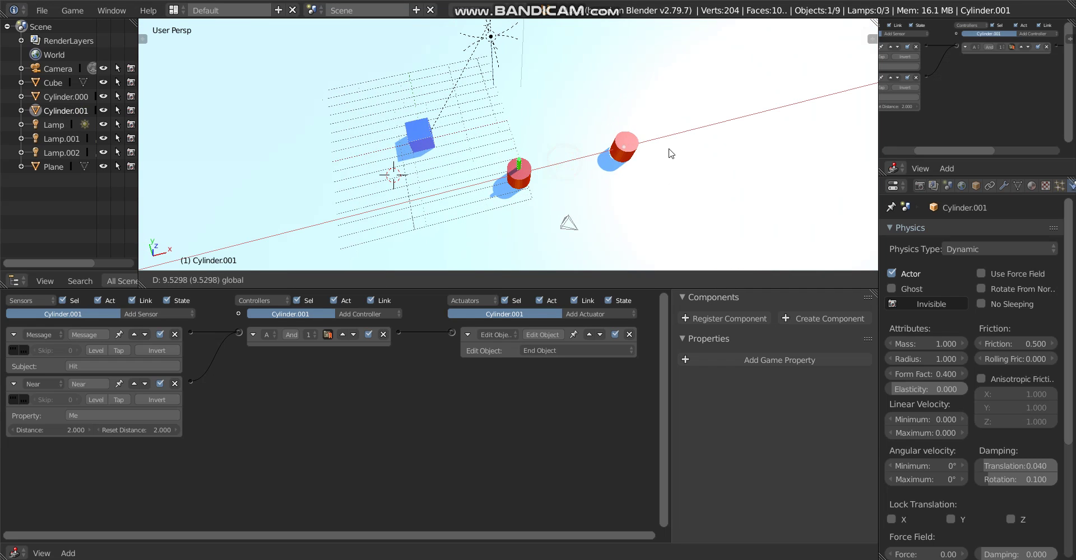
pyautogui.click(664, 157)
pyautogui.press('g')
pyautogui.press('y')
pyautogui.click(596, 83)
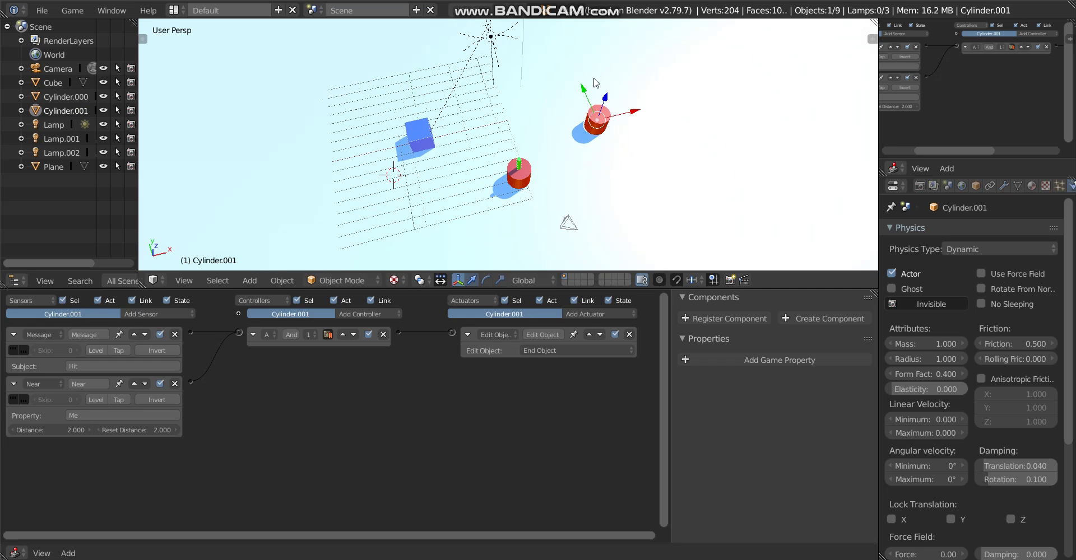
# Run the game twice to test how the cube reacts to the duplicated cylinder.
pyautogui.press('p')
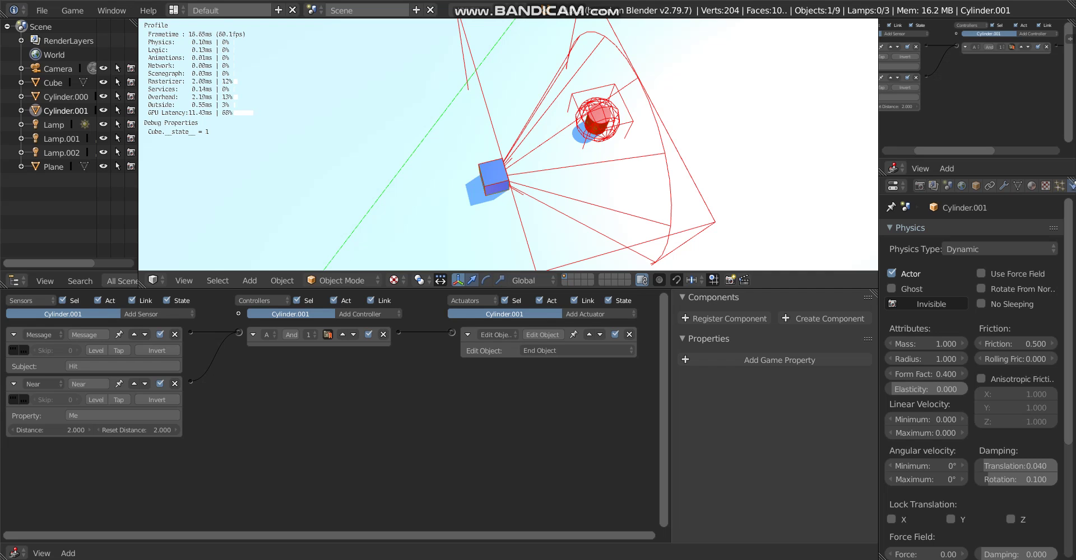
pyautogui.press('Escape')
pyautogui.moveTo(529, 126); pyautogui.dragTo(558, 168, button='middle')
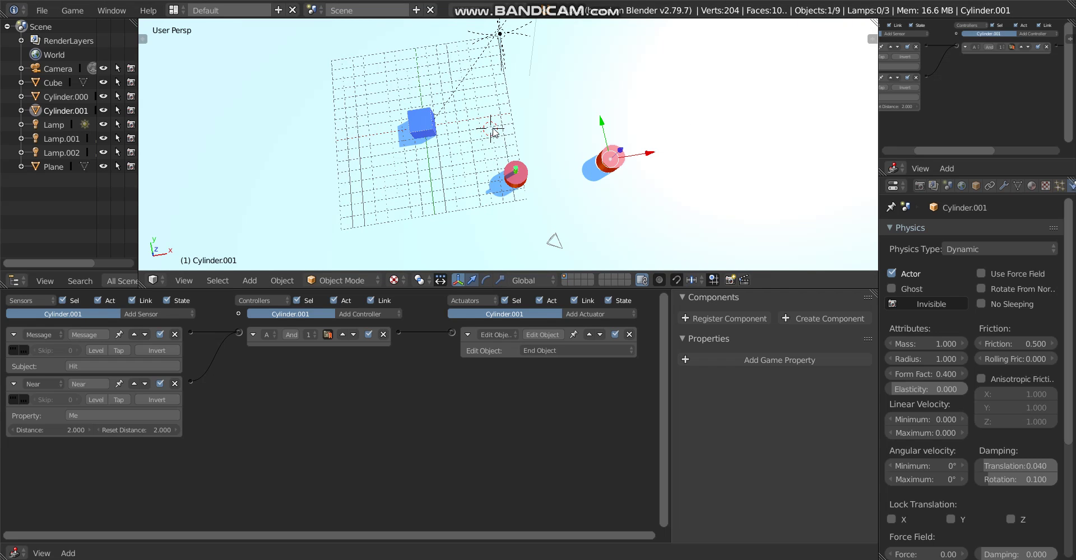
pyautogui.press('p')
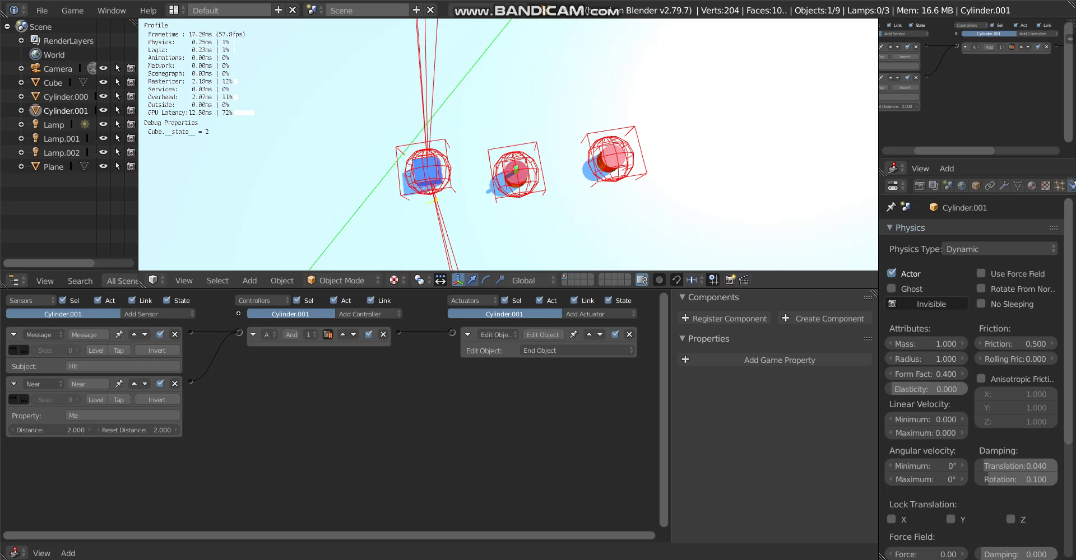
pyautogui.press('Escape')
# Delete the duplicated red cylinder.
pyautogui.moveTo(524, 162); pyautogui.dragTo(596, 141, button='middle')
pyautogui.press('x')
pyautogui.click(589, 139)
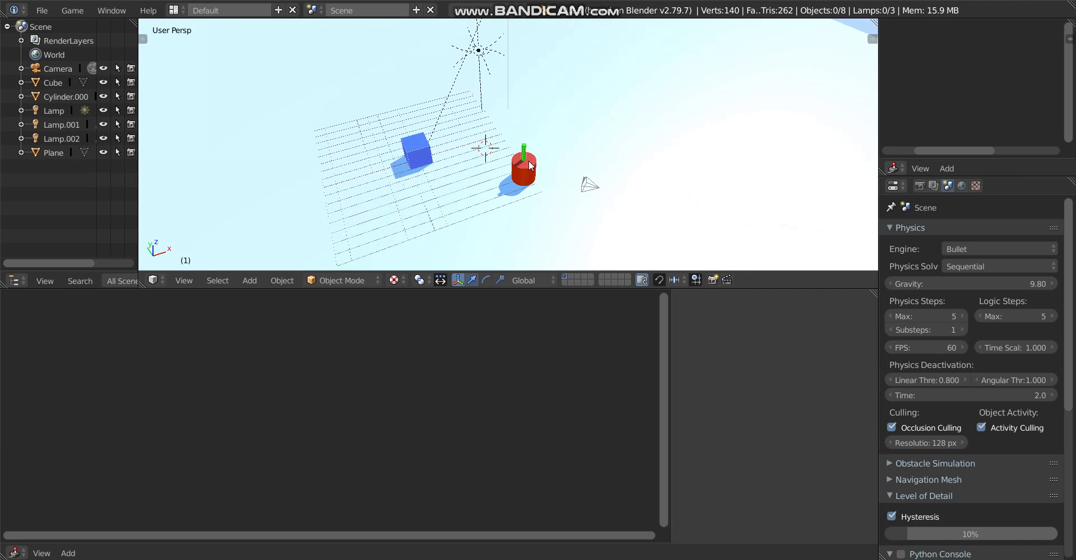
# Duplicate the red cylinder together with its green Enemy cylinder and place the copies away from the originals, farther along X.
pyautogui.rightClick(523, 156)
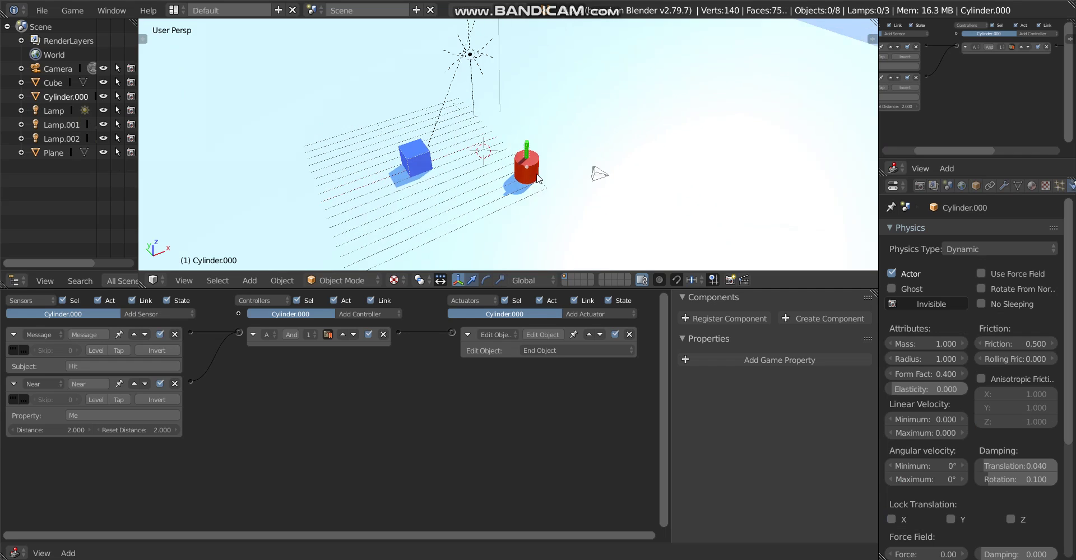
pyautogui.press('z')
pyautogui.keyDown('shift'); pyautogui.rightClick(534, 171); pyautogui.keyUp('shift')
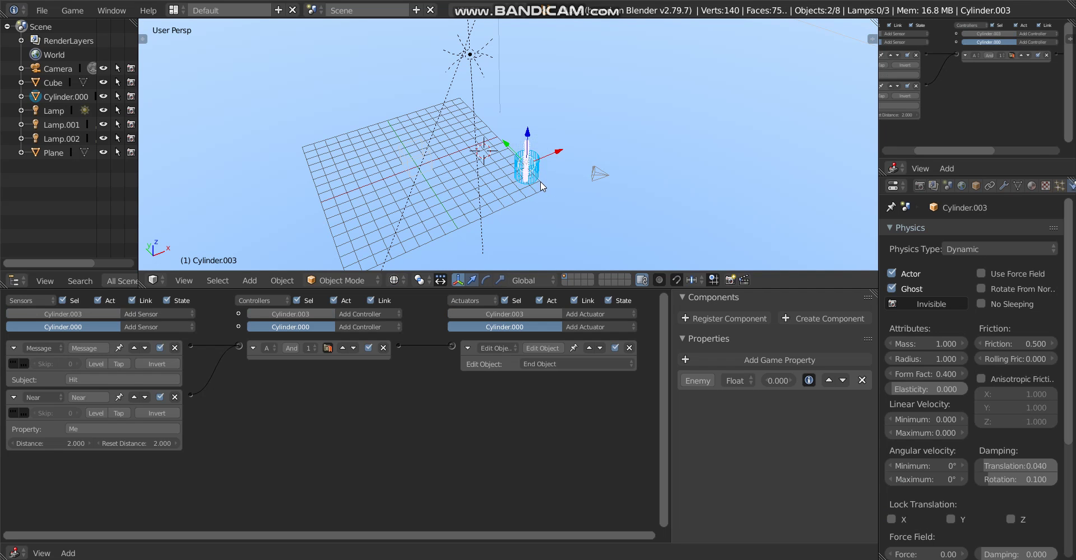
pyautogui.hotkey('shift', 'd')
pyautogui.click(524, 130)
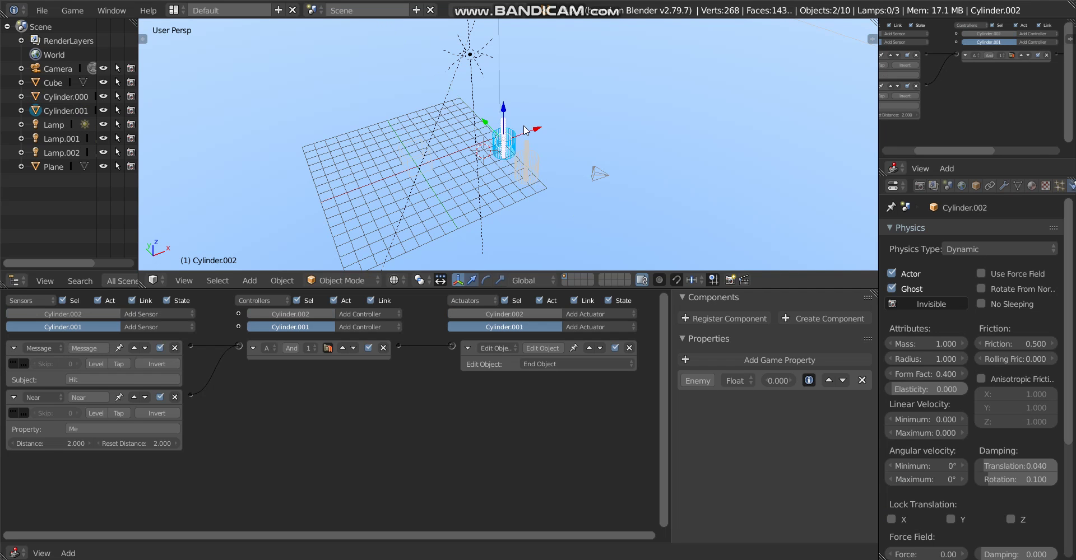
pyautogui.moveTo(525, 130); pyautogui.dragTo(567, 115)
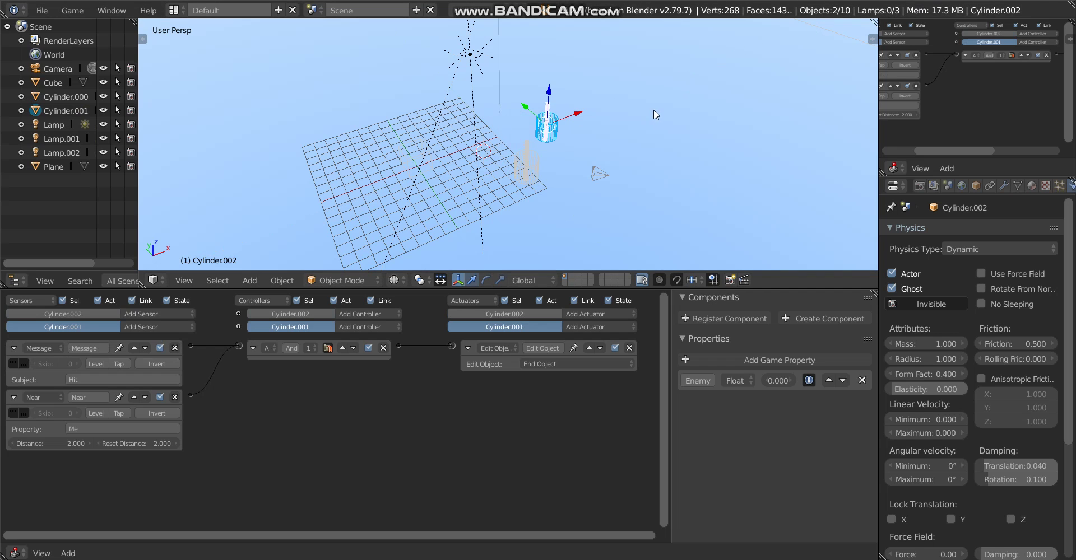
pyautogui.hotkey('alt', 'z')
# Run the game to test the cube against both enemy cylinder pairs.
pyautogui.moveTo(656, 115); pyautogui.dragTo(641, 154, button='middle')
pyautogui.press('p')
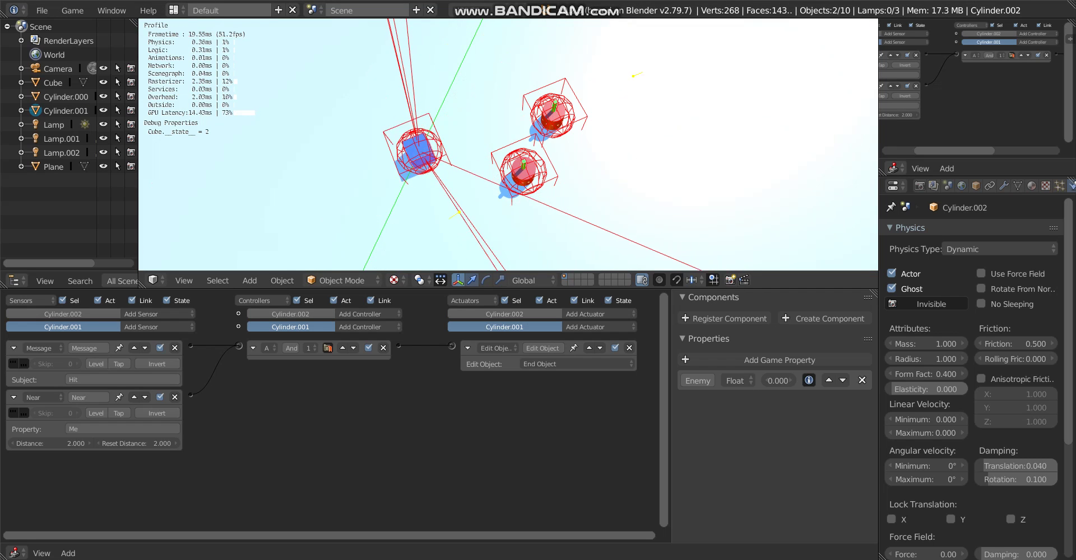
pyautogui.press('Up')
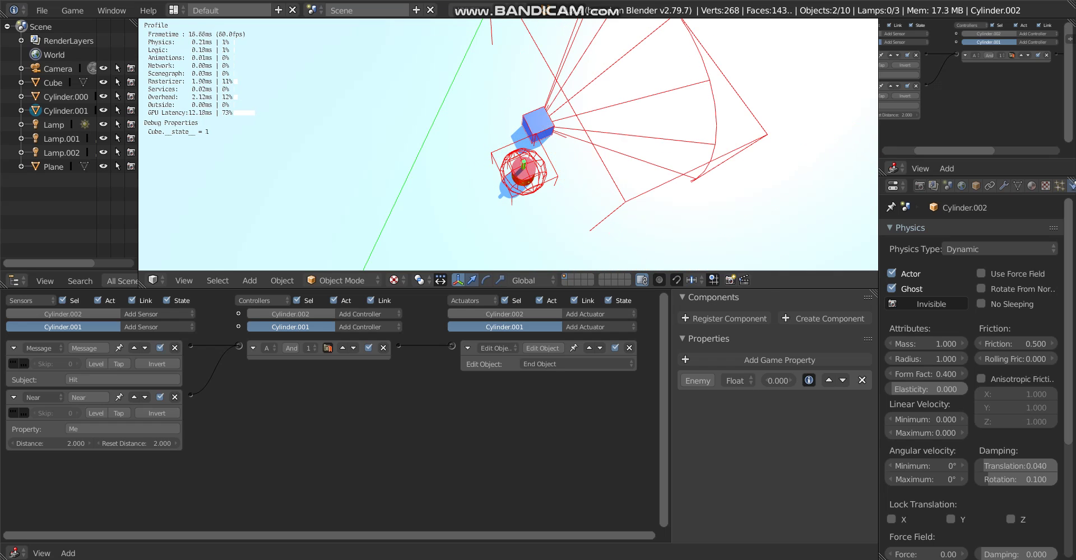
pyautogui.press('Escape')
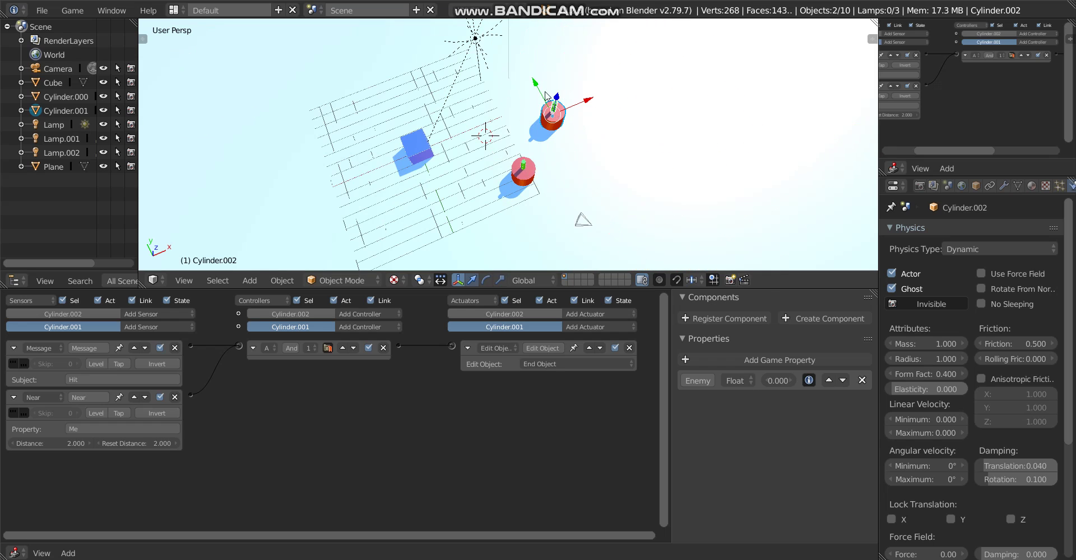
# Move the copied enemy pair along negative Y and place another duplicate of it farther along X.
pyautogui.moveTo(537, 87); pyautogui.dragTo(576, 160)
pyautogui.moveTo(576, 160); pyautogui.dragTo(565, 117, button='middle')
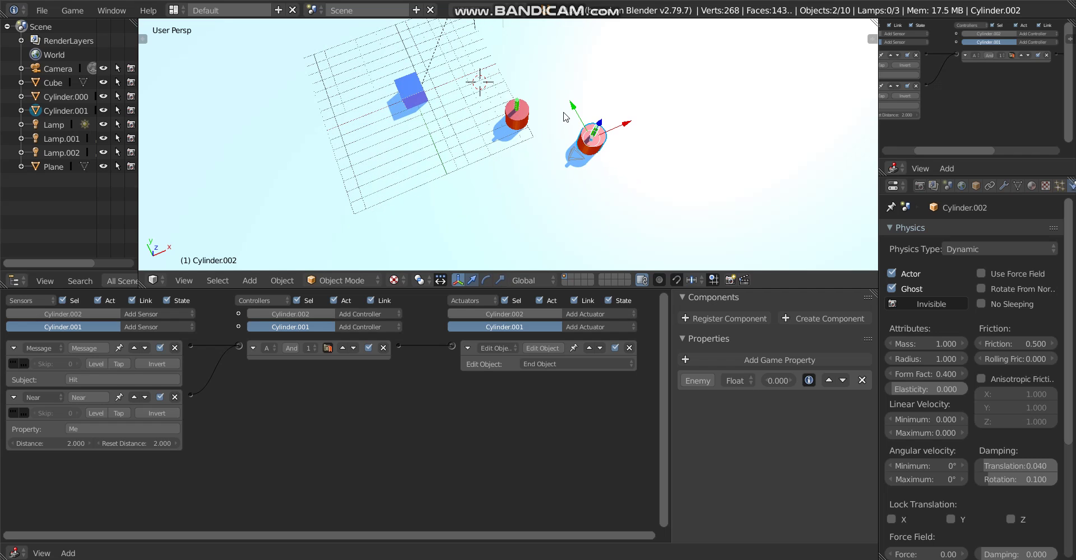
pyautogui.hotkey('shift', 'd')
pyautogui.rightClick(564, 117)
pyautogui.moveTo(627, 127); pyautogui.dragTo(687, 110)
pyautogui.moveTo(695, 110); pyautogui.dragTo(649, 114, button='middle')
# Add two more copies of the enemy pair, offsetting one along negative Y and the next along X.
pyautogui.hotkey('shift', 'd')
pyautogui.rightClick(648, 114)
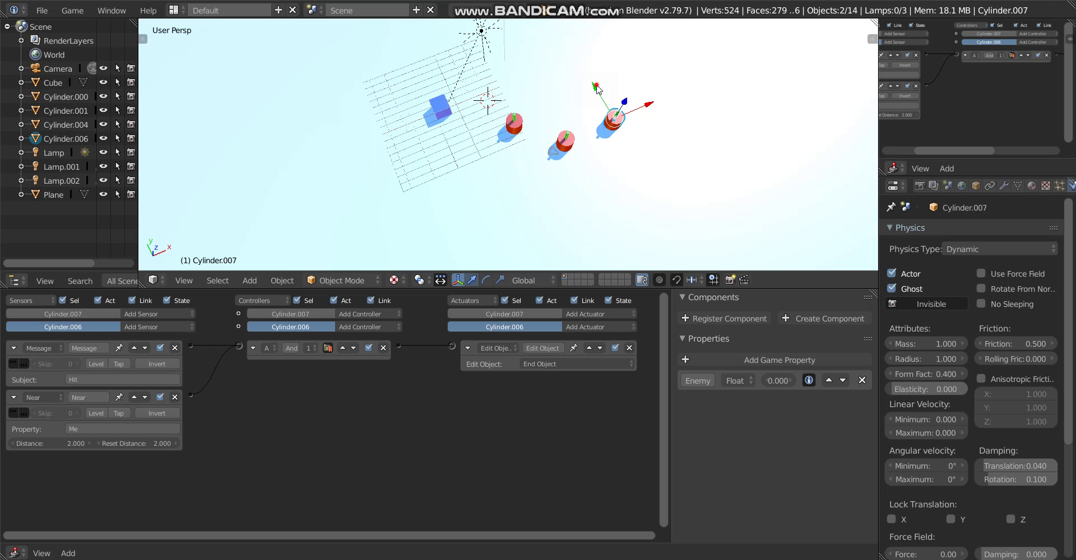
pyautogui.moveTo(598, 89); pyautogui.dragTo(644, 125)
pyautogui.moveTo(644, 125); pyautogui.dragTo(612, 140, button='middle')
pyautogui.hotkey('shift', 'd')
pyautogui.rightClick(642, 148)
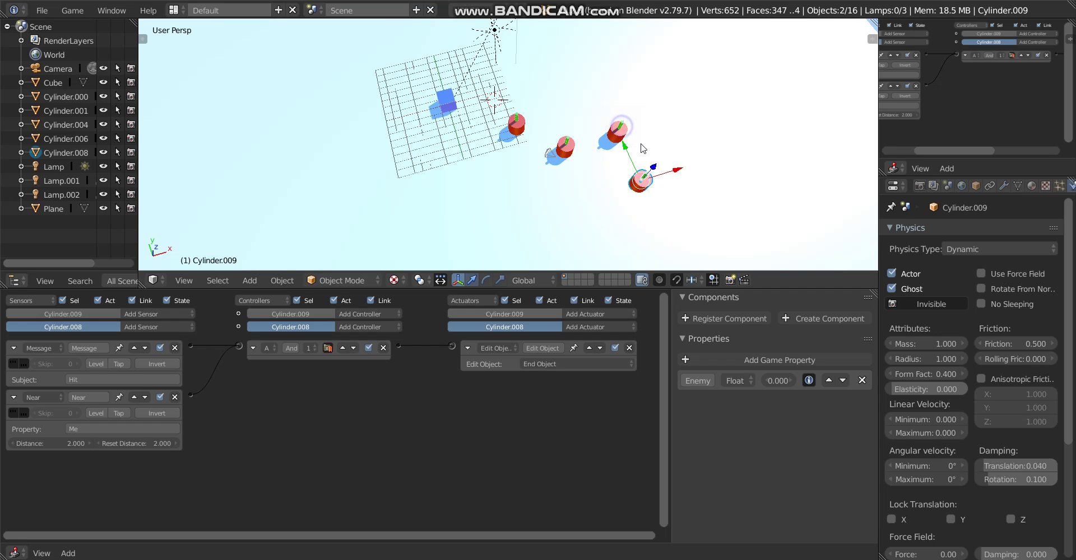
pyautogui.moveTo(684, 174); pyautogui.dragTo(739, 180)
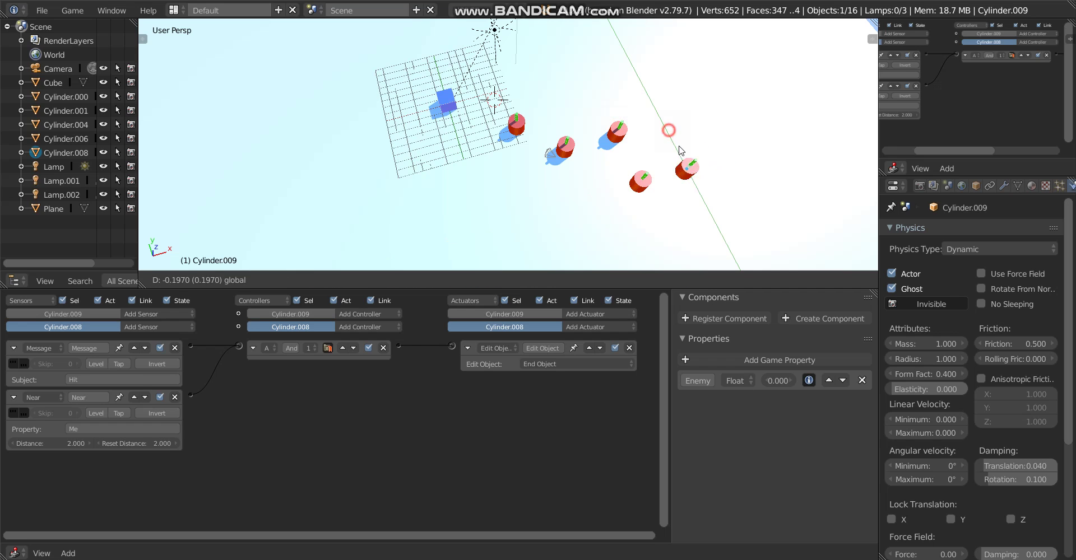
# Run the game to test the cube against all the enemy cylinder pairs.
pyautogui.press('p')
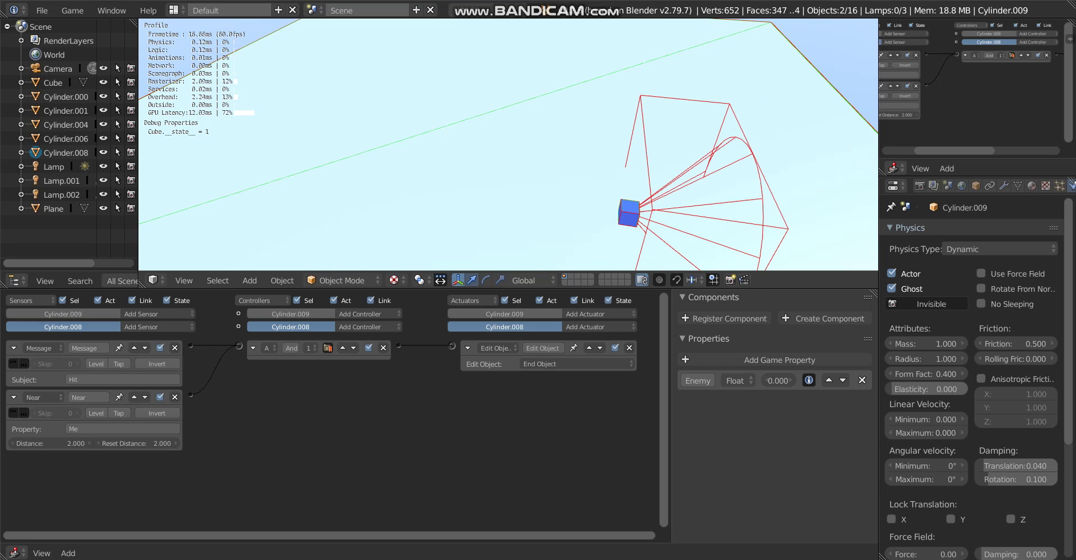
pyautogui.press('Escape')
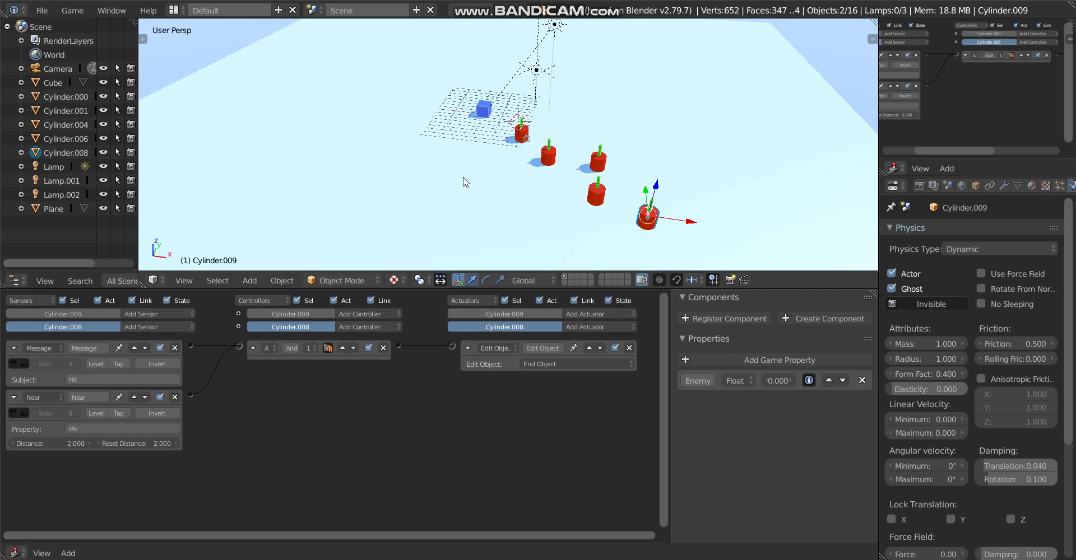
pyautogui.moveTo(464, 178); pyautogui.dragTo(485, 205, button='middle')
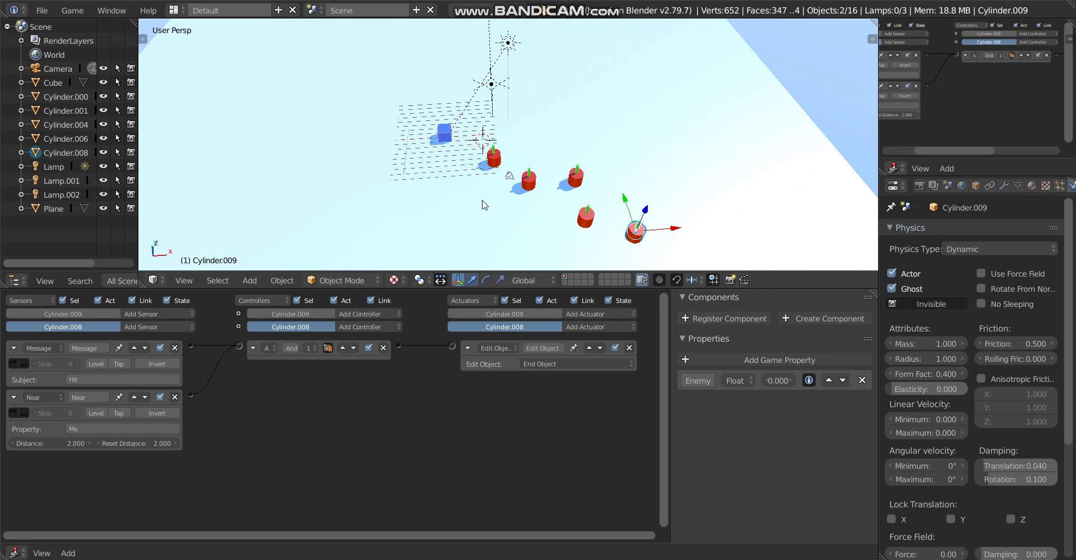